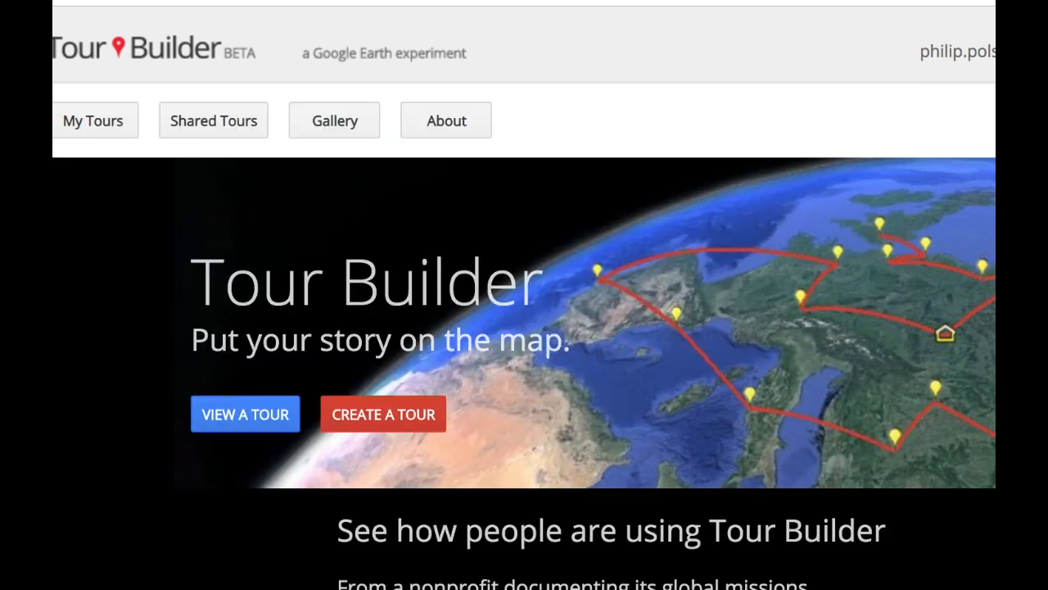
Step: Look through the Tour Builder home page, including its featured videos and example tours
scroll(830, 428, "down", 1)
scroll(829, 428, "up", 1)
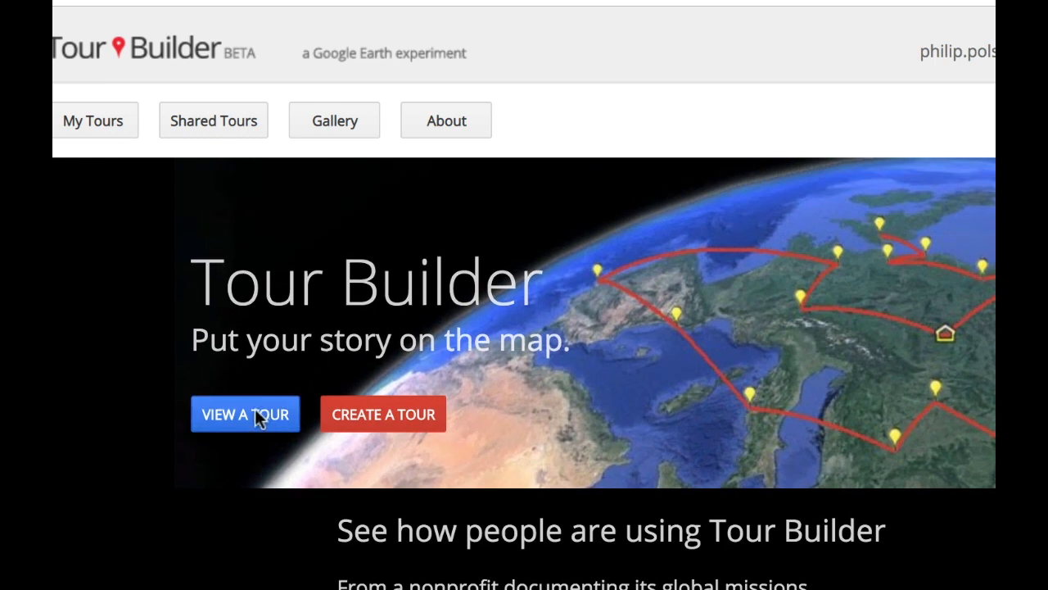
scroll(589, 373, "down", 4)
scroll(589, 373, "down", 3)
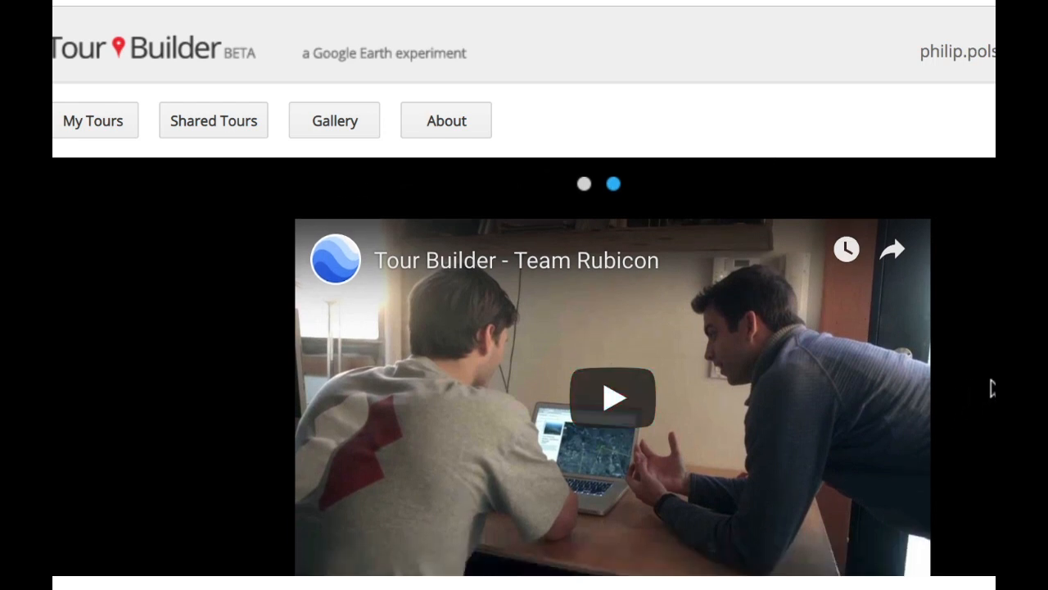
scroll(990, 388, "down", 10)
scroll(993, 389, "down", 6)
scroll(993, 389, "up", 2)
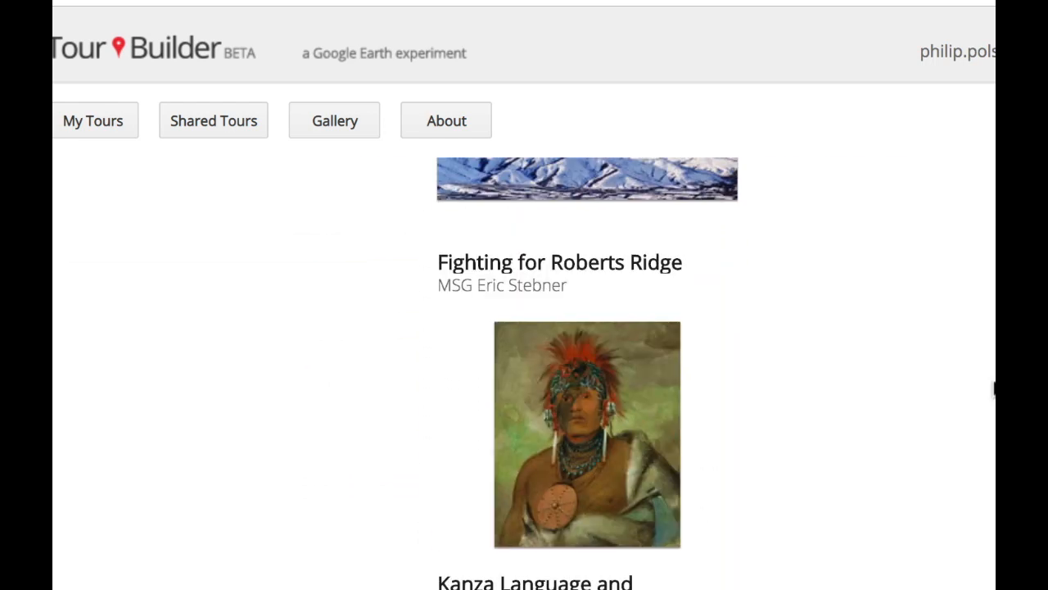
scroll(993, 389, "up", 15)
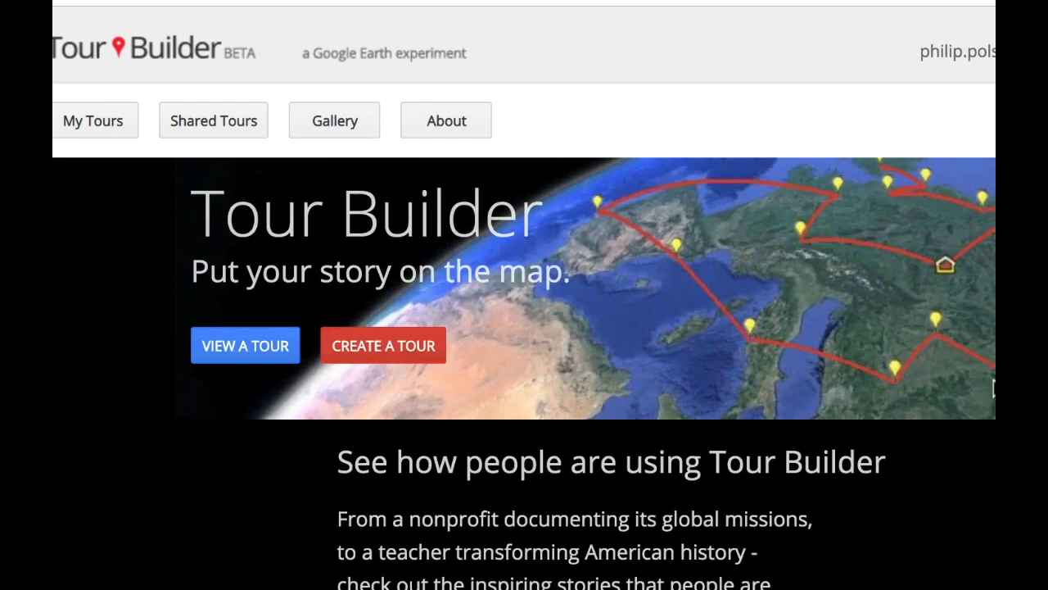
scroll(993, 389, "up", 2)
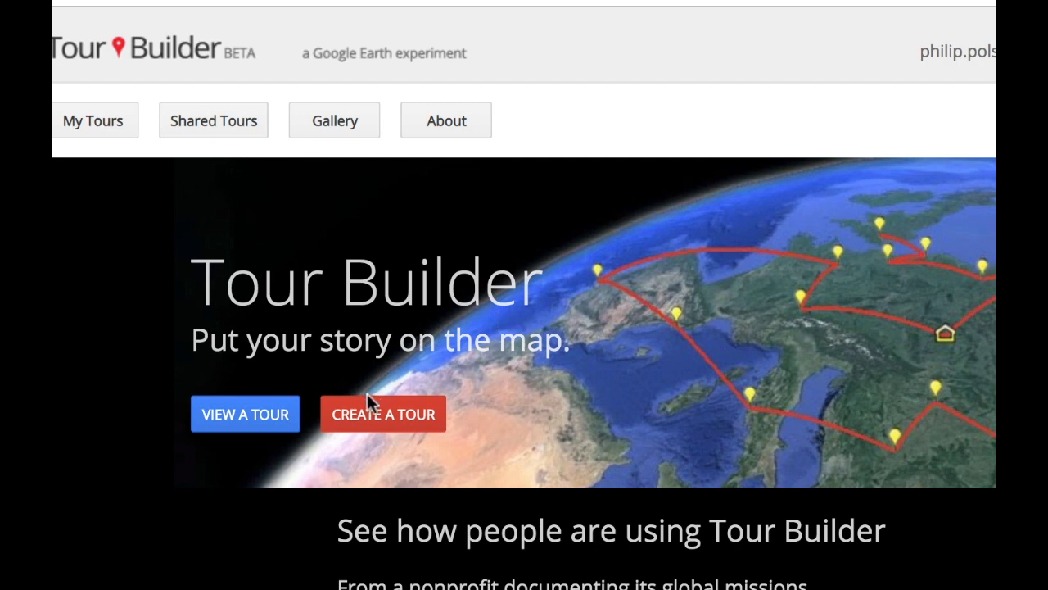
Step: Create a new tour named "American Music Landmarks" with the author name left blank
left_click(378, 416)
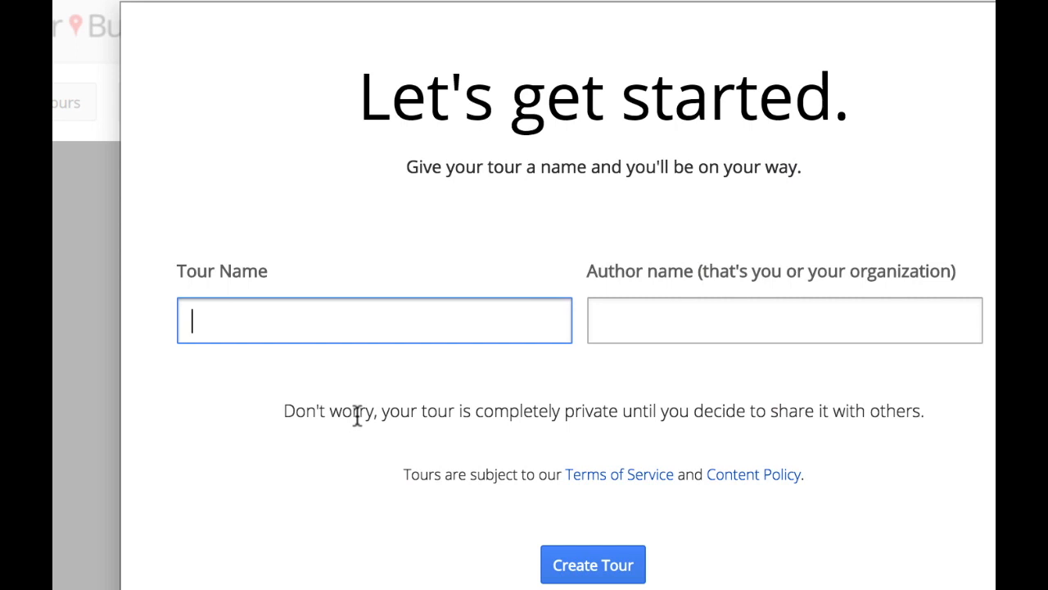
type("American ")
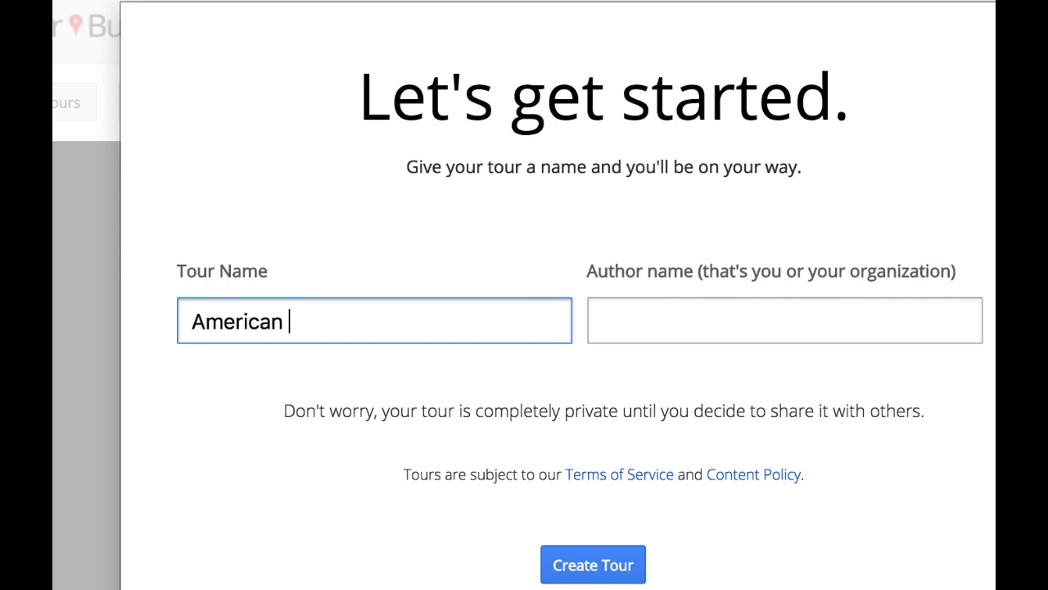
type("Music L")
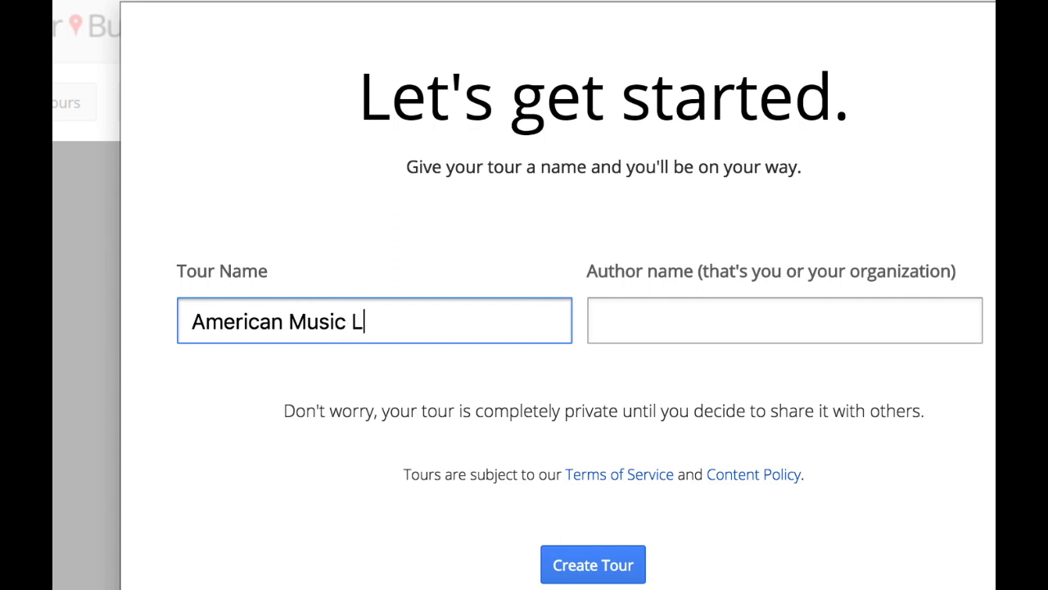
type("andmarks")
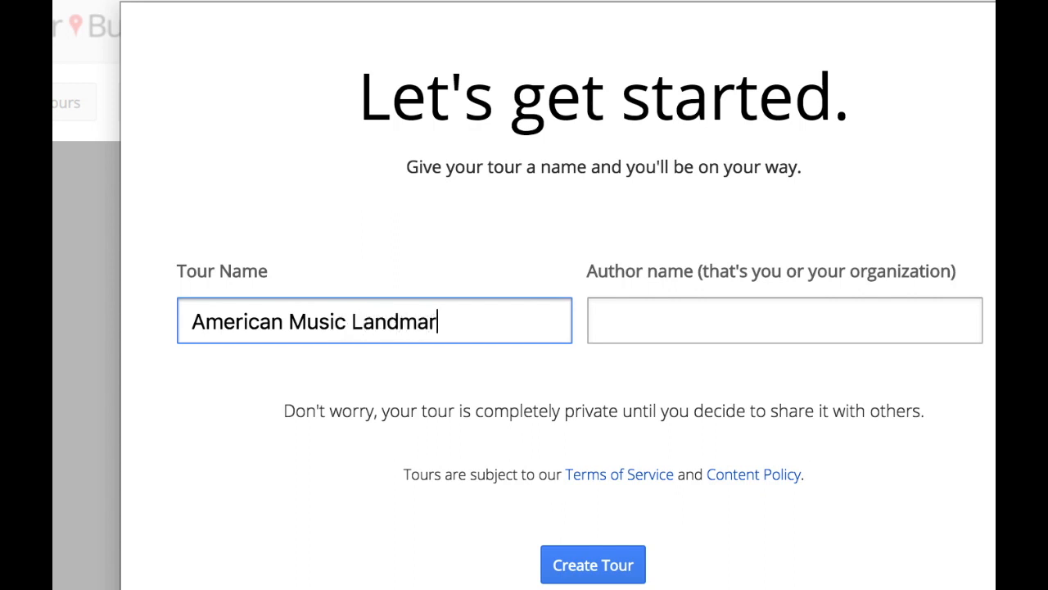
left_click(593, 565)
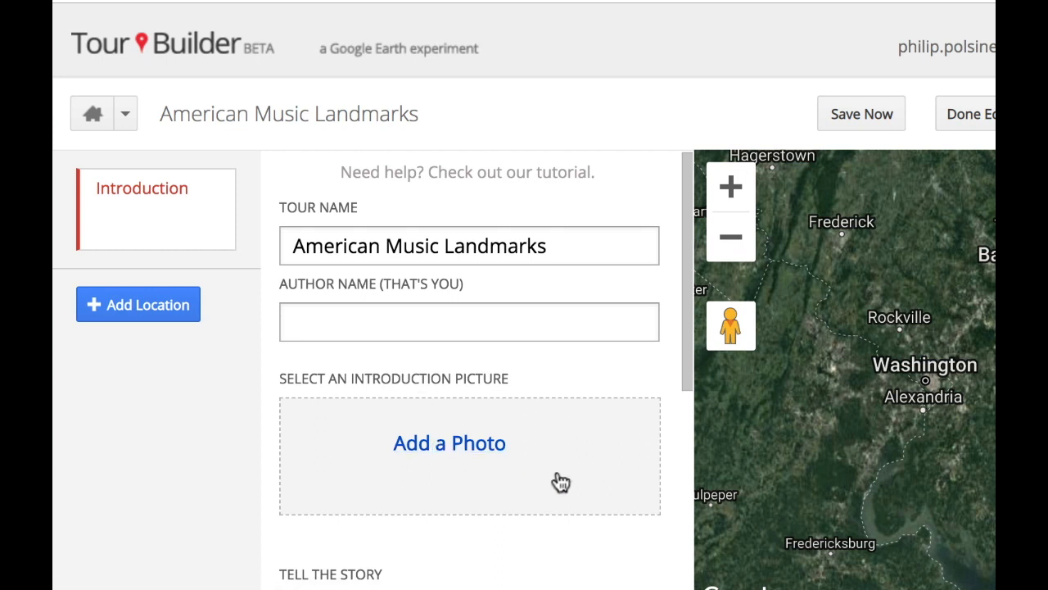
Step: Search Google images for "Early blues" and set the 1916 Eagle Band New Orleans photo as the introduction picture
left_click(479, 447)
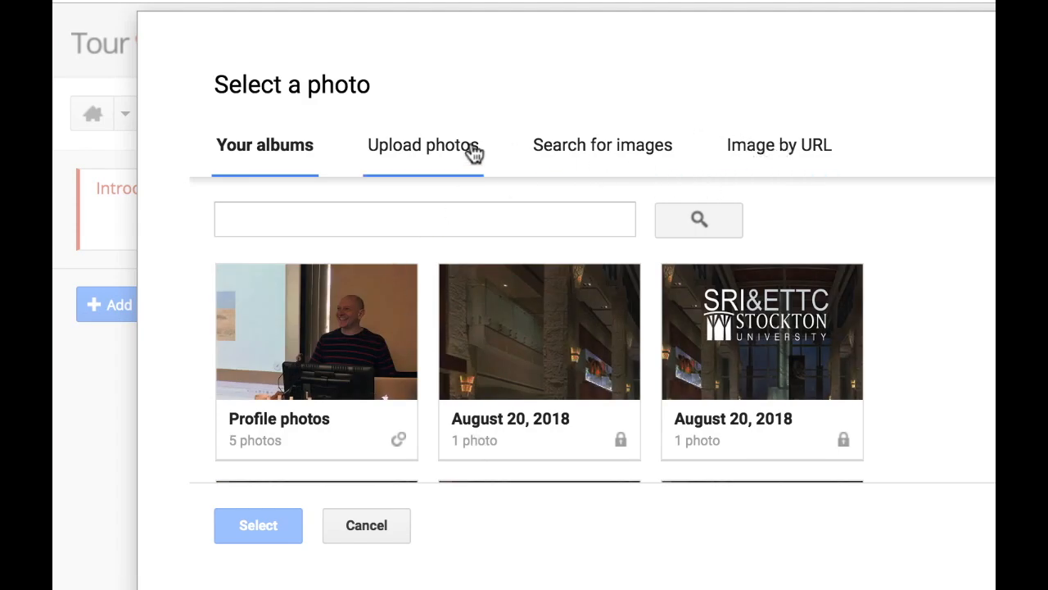
left_click(581, 155)
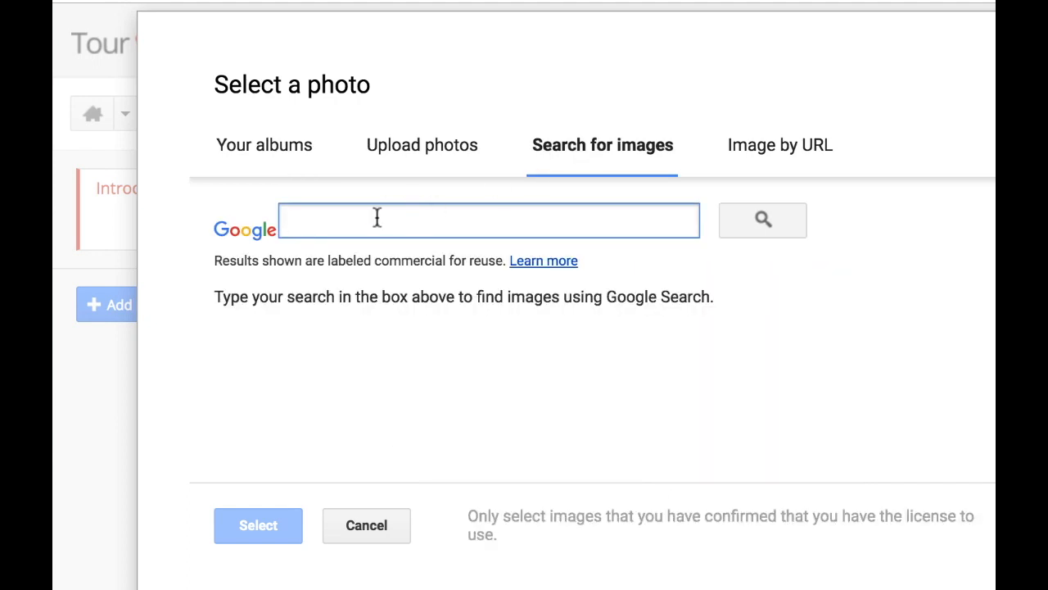
type("E")
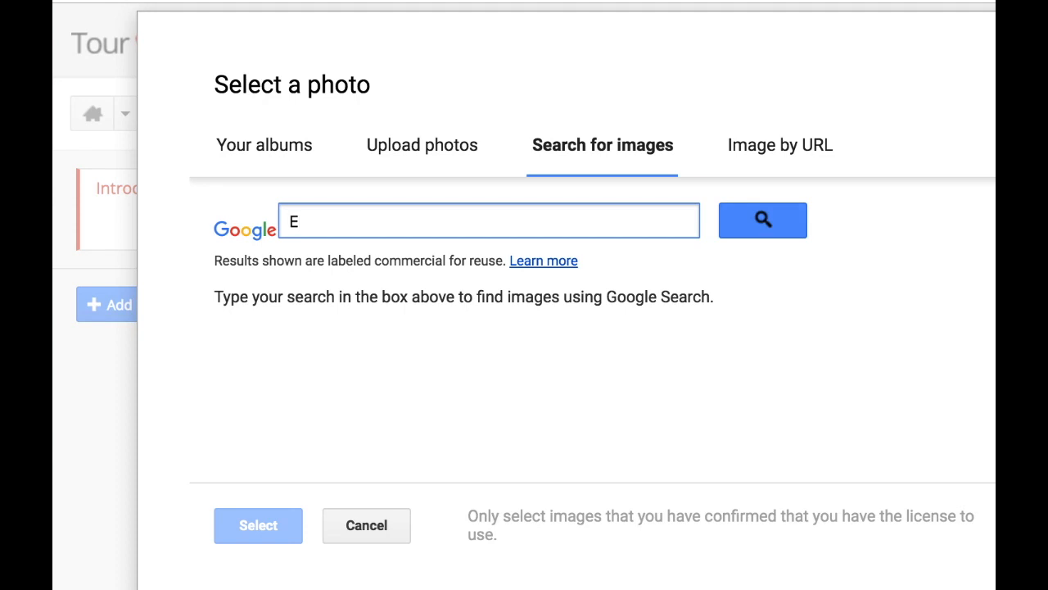
type("arly blues")
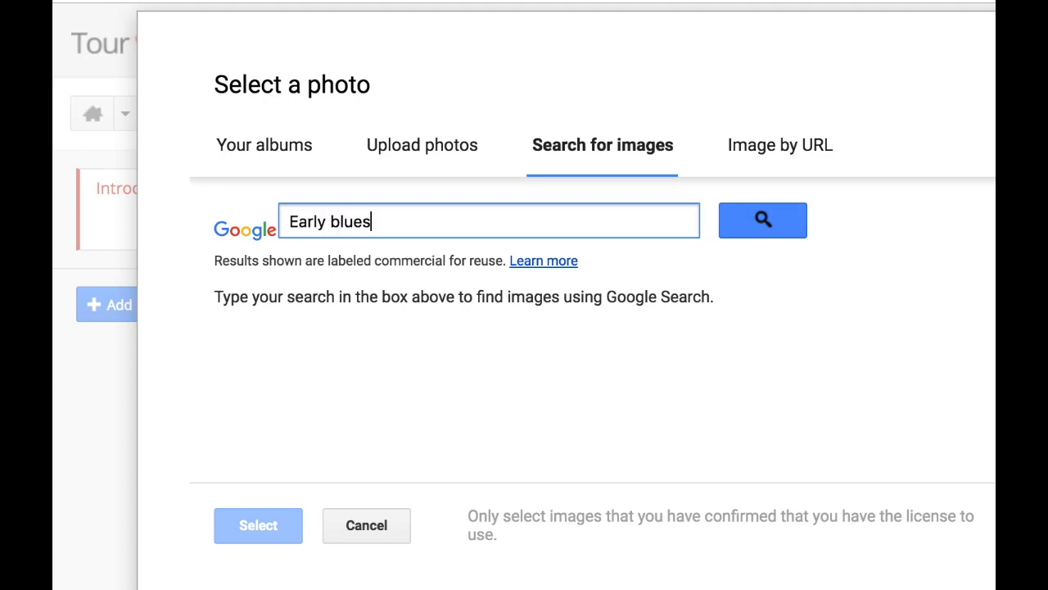
left_click(775, 215)
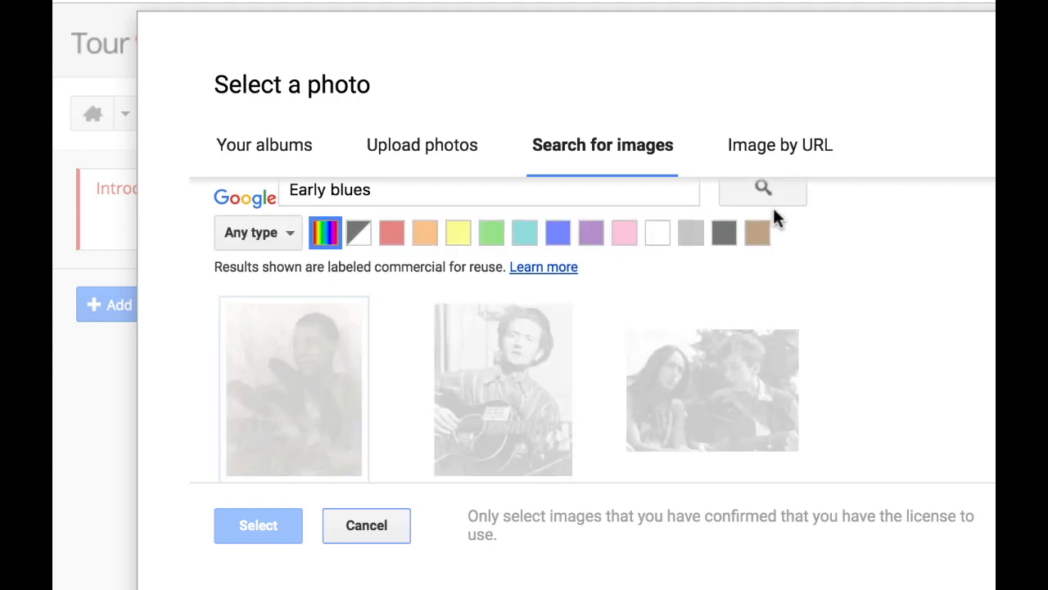
scroll(910, 368, "down", 3)
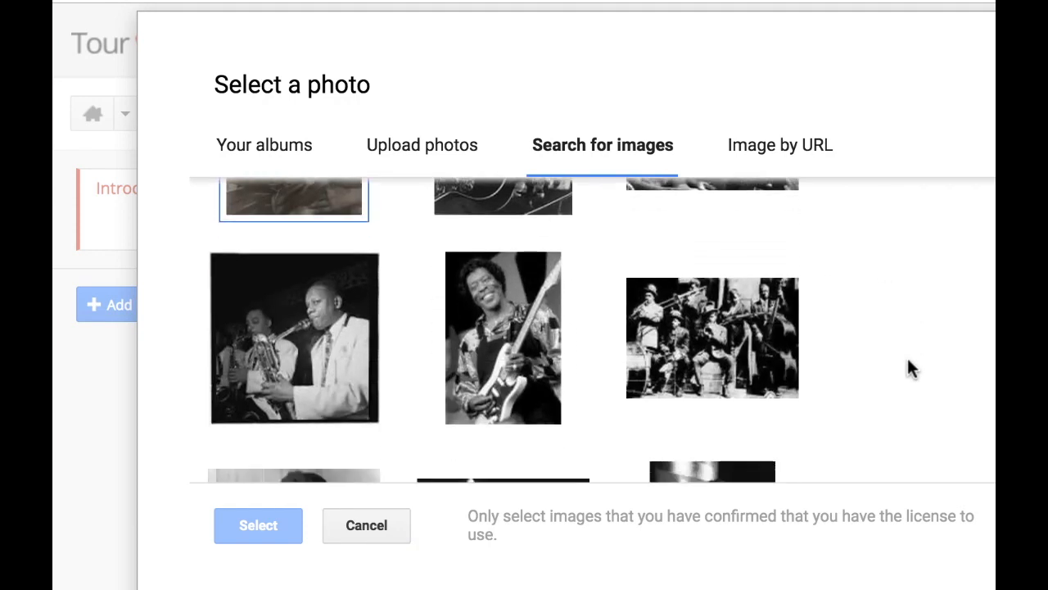
left_click(708, 345)
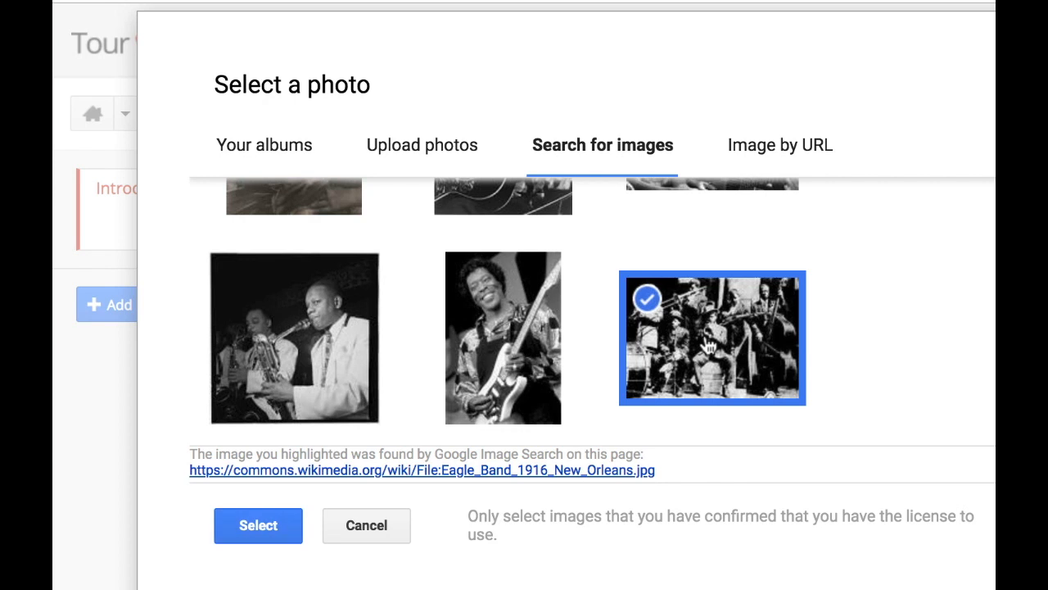
left_click(247, 527)
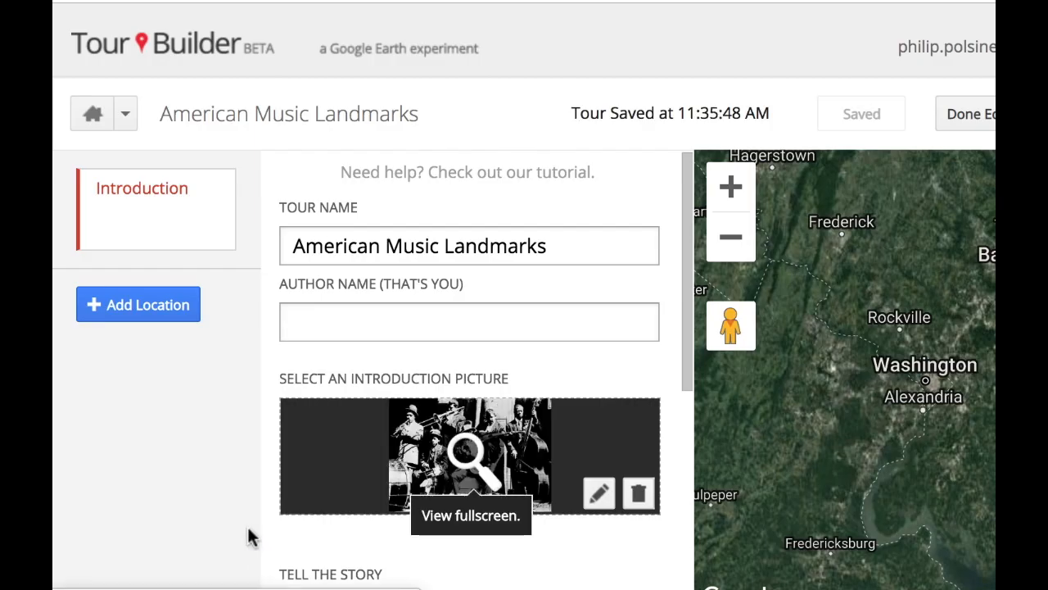
Step: Enter "Description" as the story text of the tour's introduction
scroll(565, 547, "down", 2)
scroll(562, 547, "down", 3)
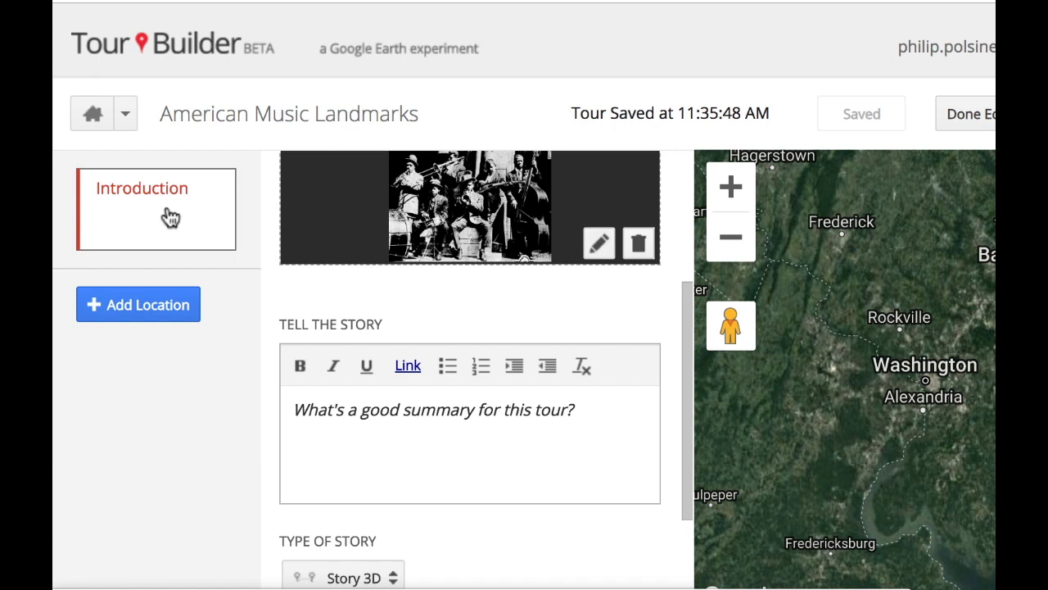
left_click(382, 418)
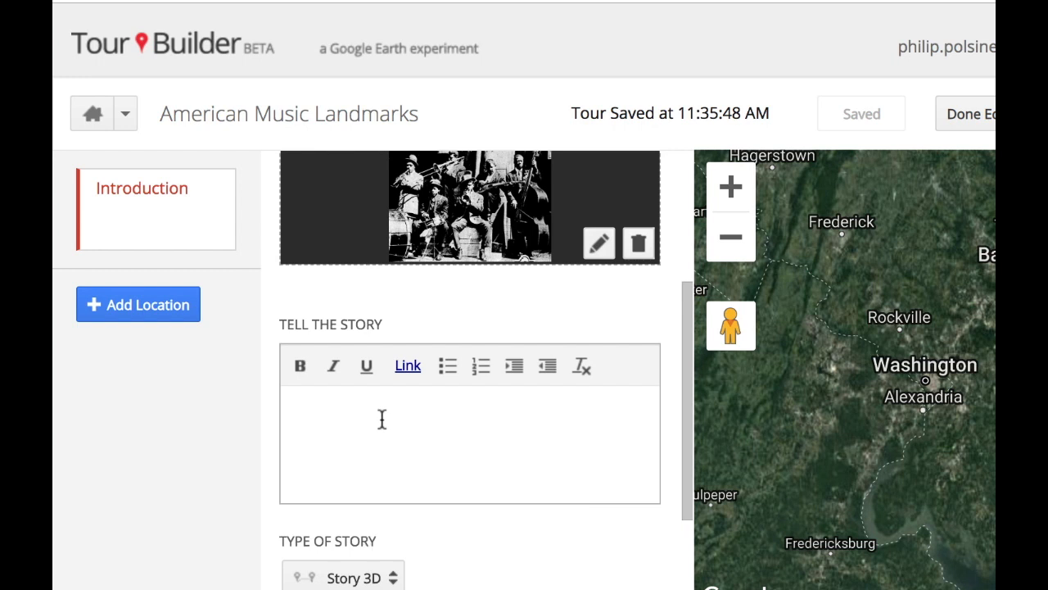
type("Descr")
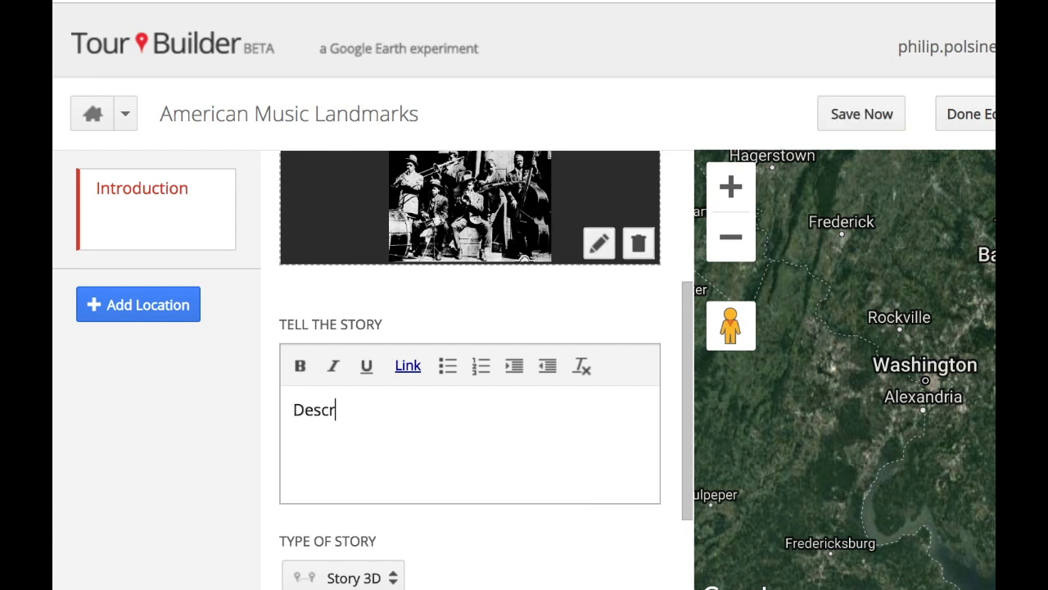
type("iption")
scroll(494, 493, "down", 1)
scroll(495, 493, "down", 5)
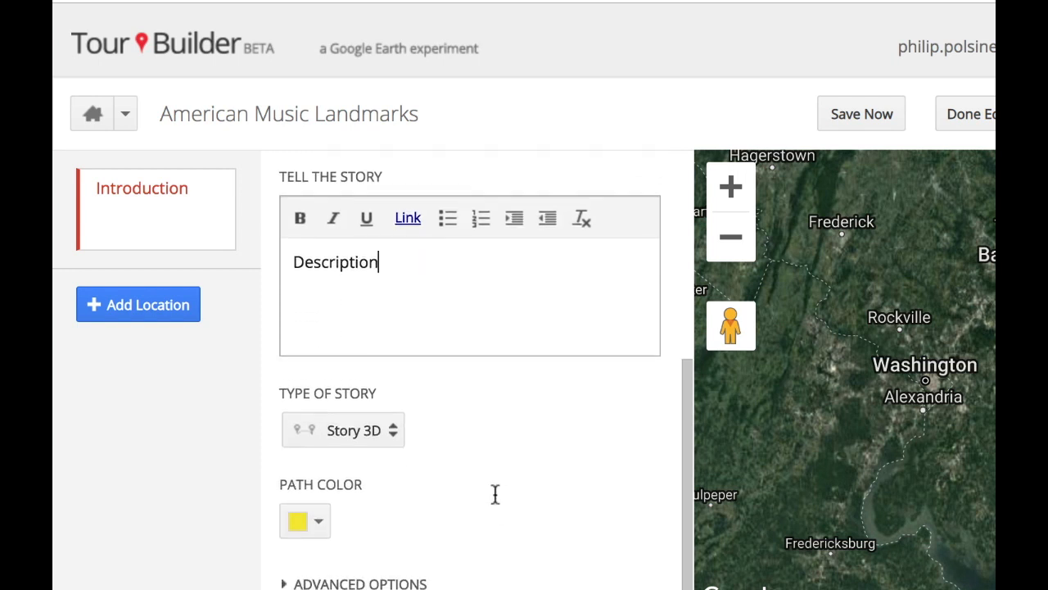
scroll(493, 489, "up", 8)
scroll(493, 489, "up", 5)
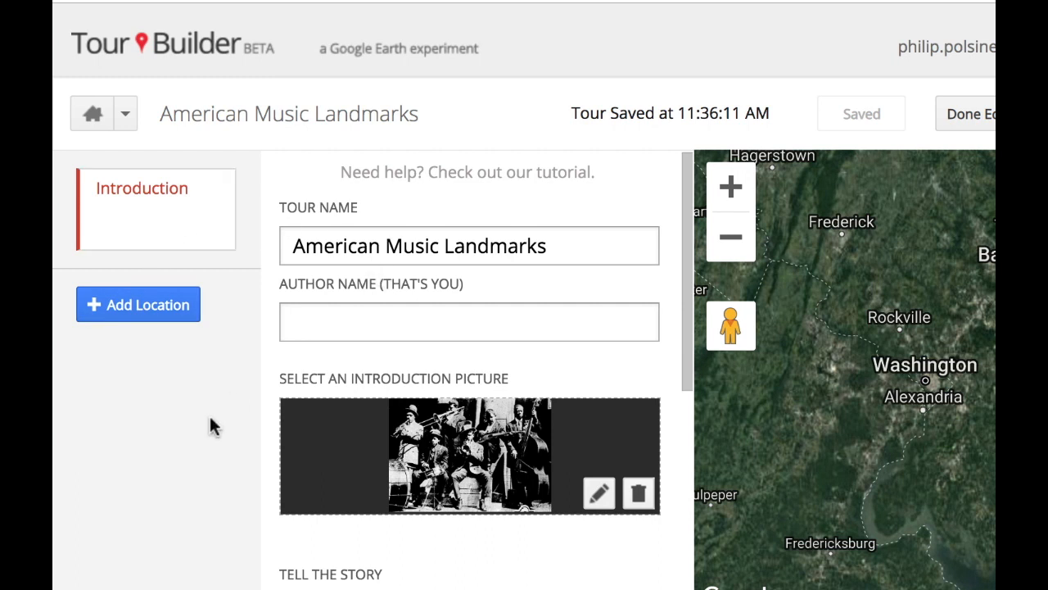
Step: Start a new tour location and find the Stax Museum of American Soul Music through the location search
left_click(156, 303)
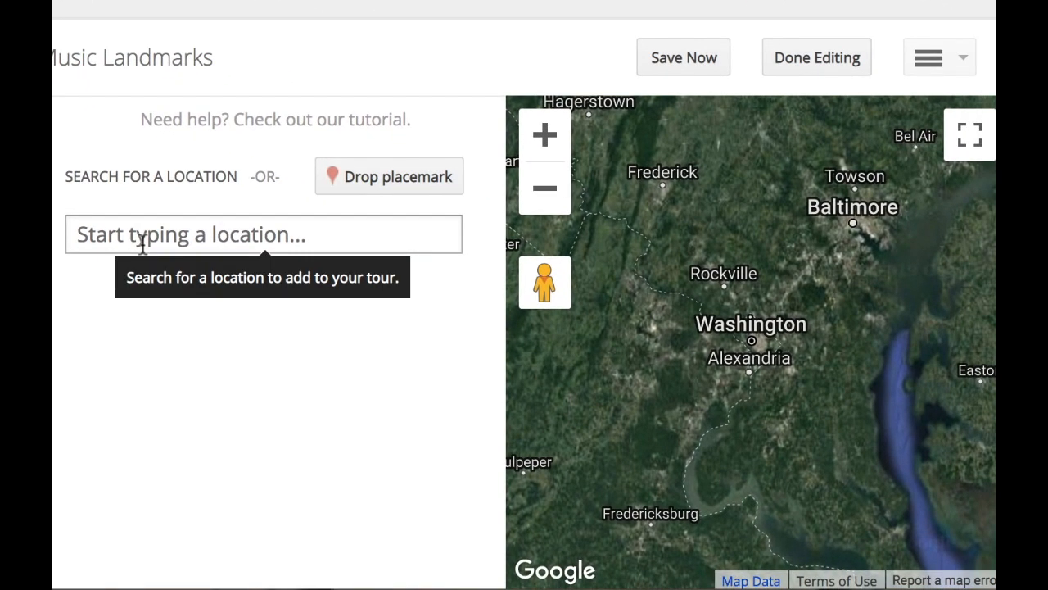
left_click(351, 287)
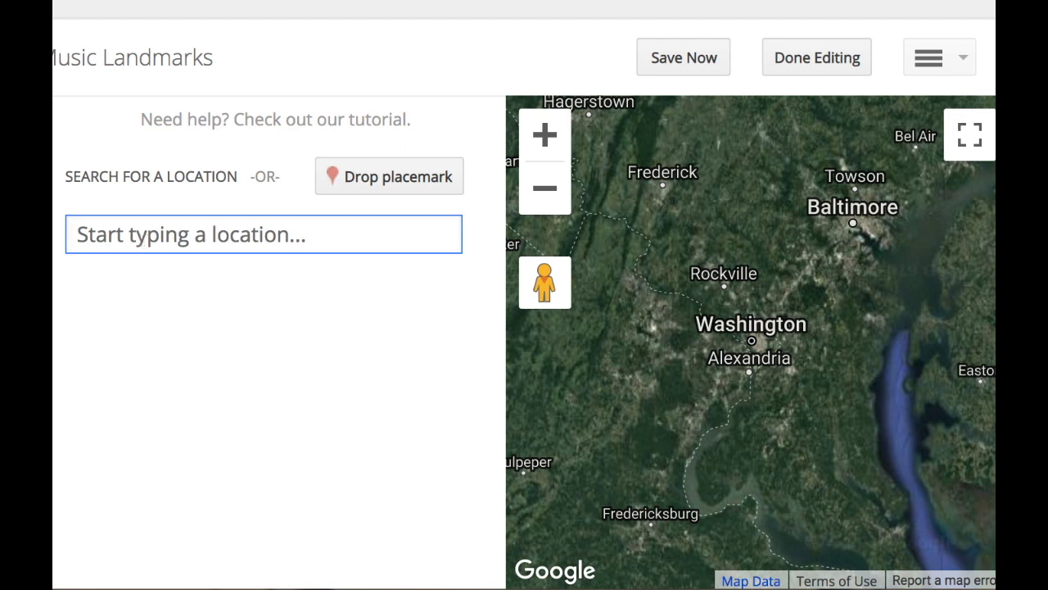
type("Sta")
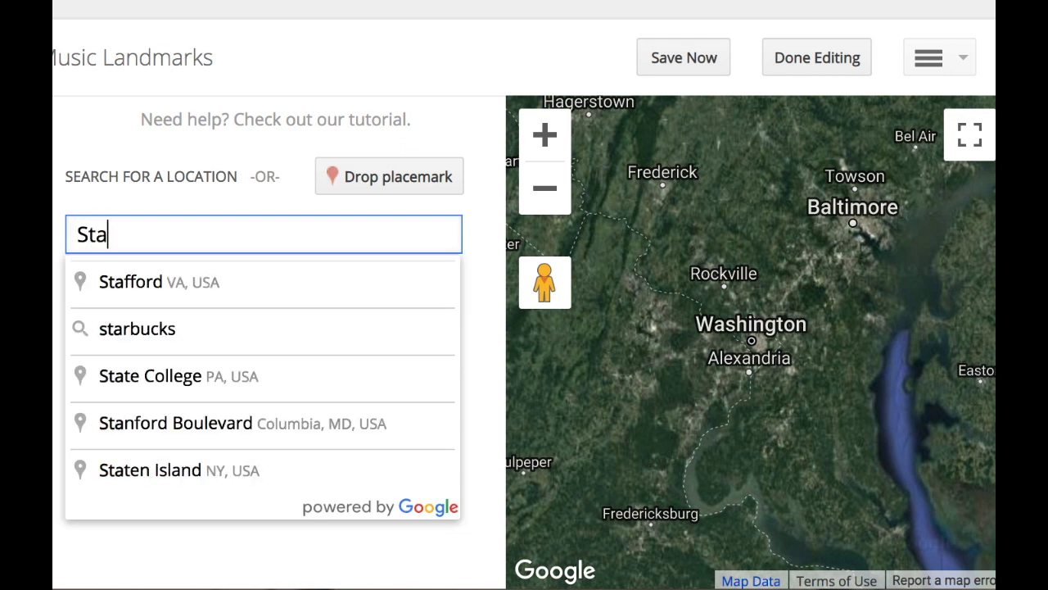
type("x")
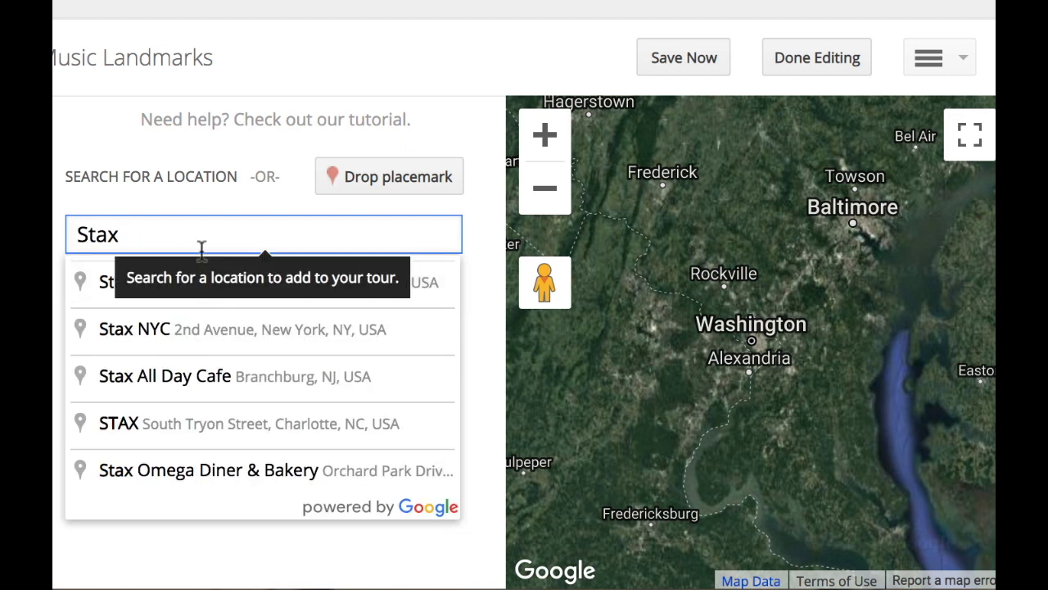
type(" M")
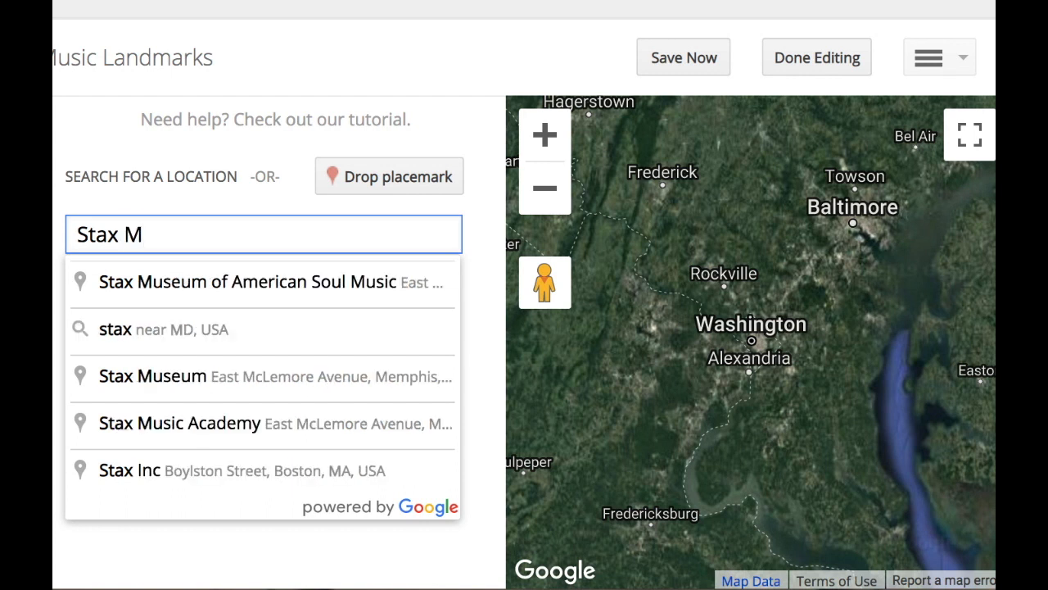
left_click(217, 275)
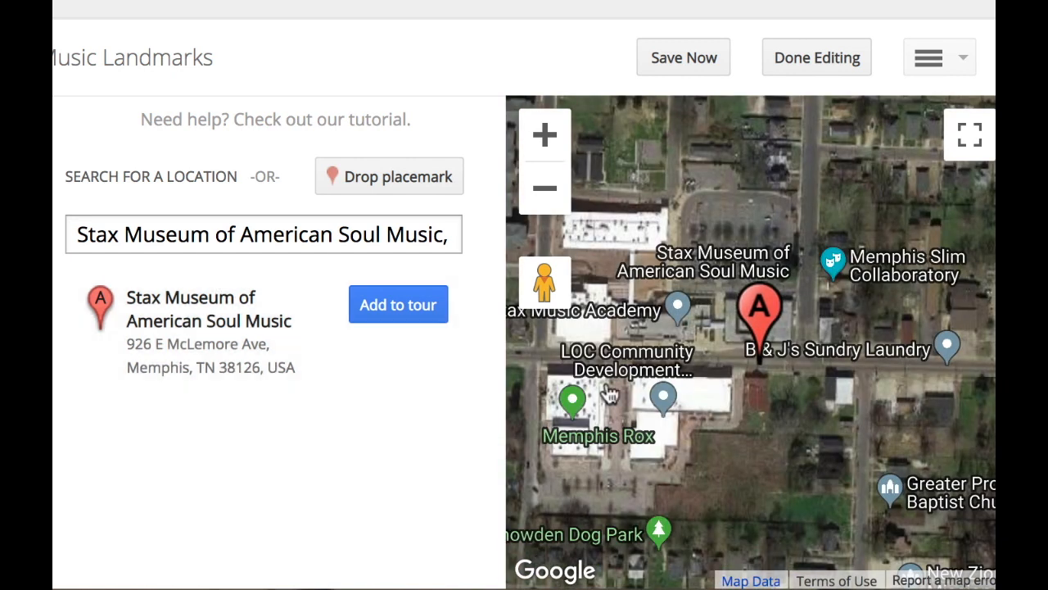
Step: Examine the Stax Museum's surroundings on the satellite map and its street front in Street View, and return to the map
scroll(774, 424, "up", 2)
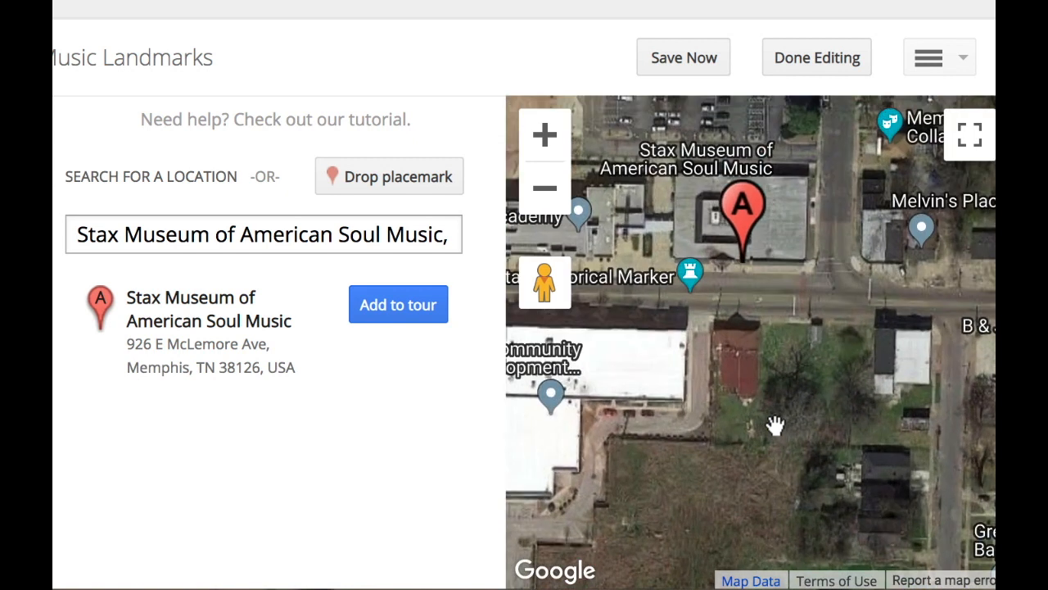
left_click_drag(754, 330, 735, 490)
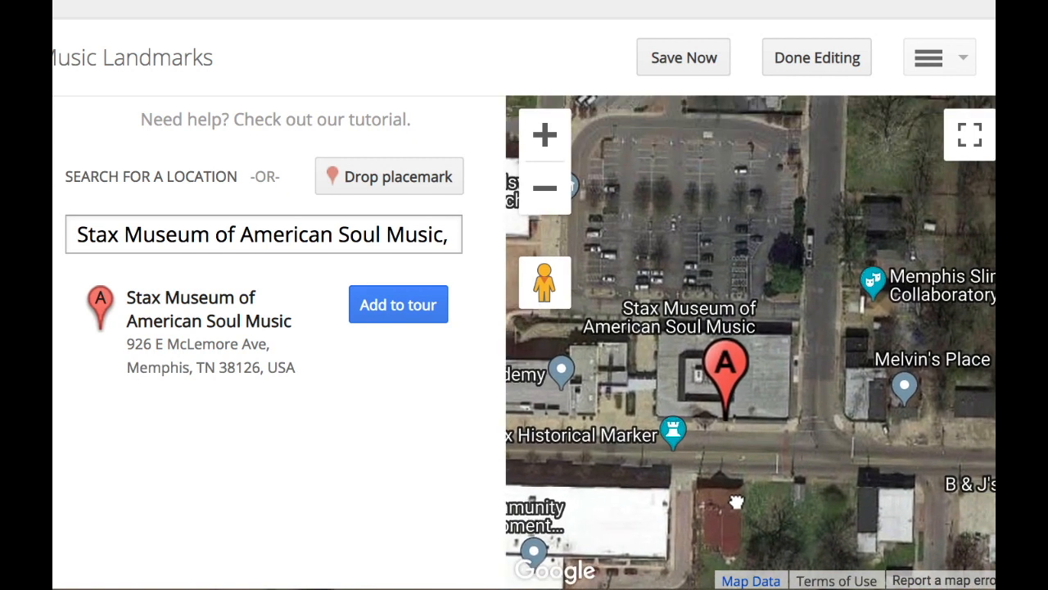
mouse_move(798, 411)
left_mouse_down()
mouse_move(765, 383)
mouse_move(771, 362)
left_mouse_up()
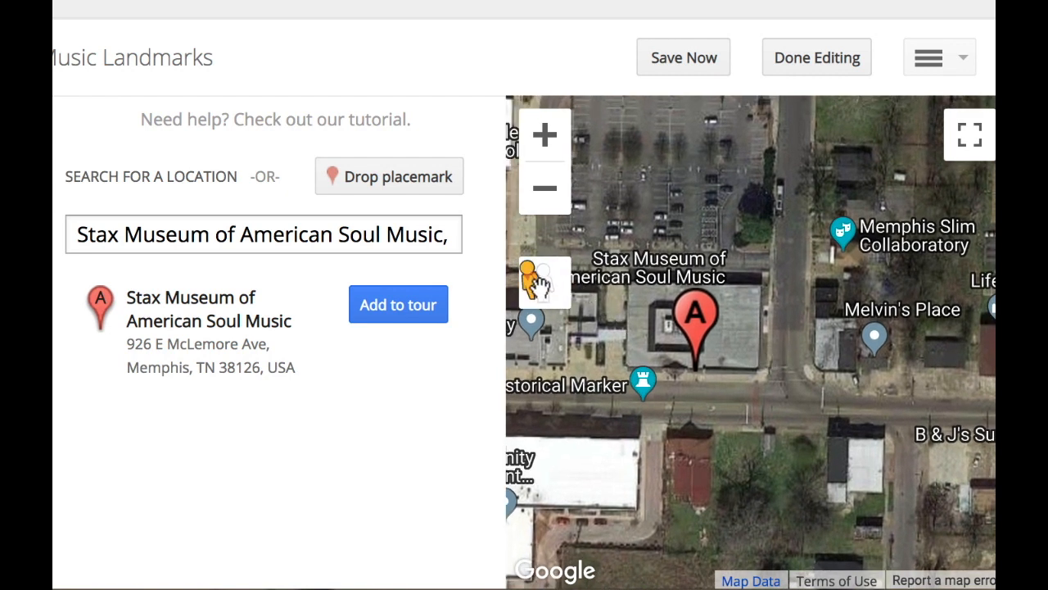
mouse_move(540, 282)
left_mouse_down()
mouse_move(613, 348)
mouse_move(653, 410)
mouse_move(690, 434)
left_mouse_up()
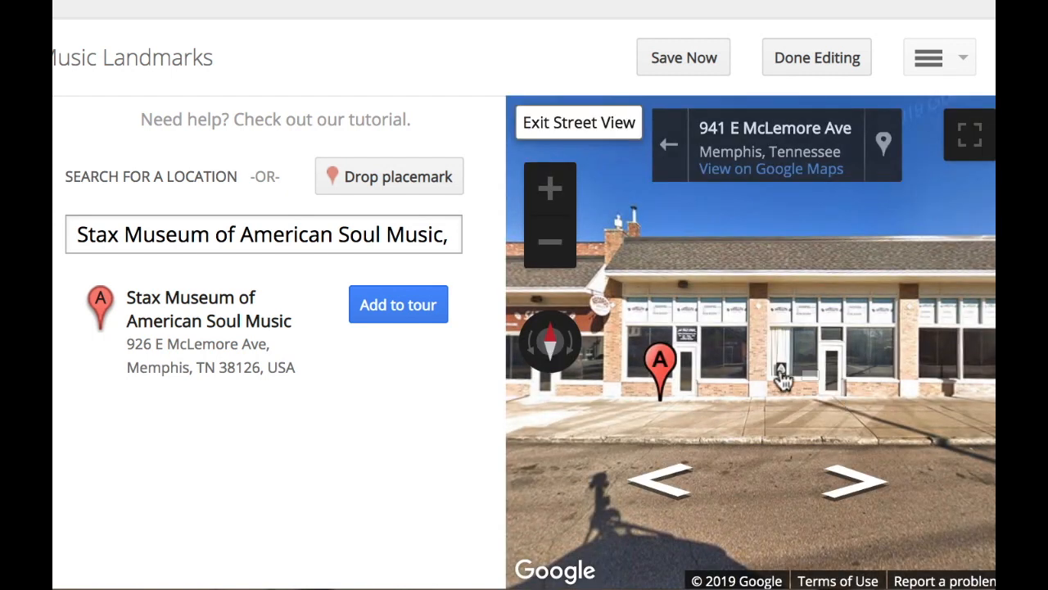
left_click_drag(774, 373, 885, 361)
left_click(884, 360)
left_click_drag(756, 337, 948, 374)
left_click_drag(681, 341, 991, 394)
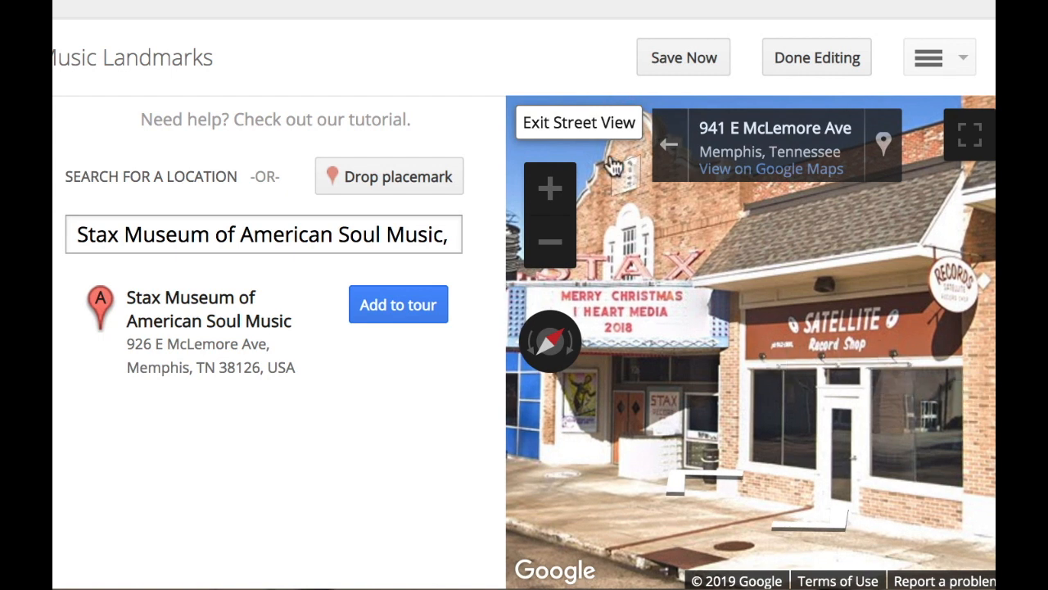
left_click(584, 124)
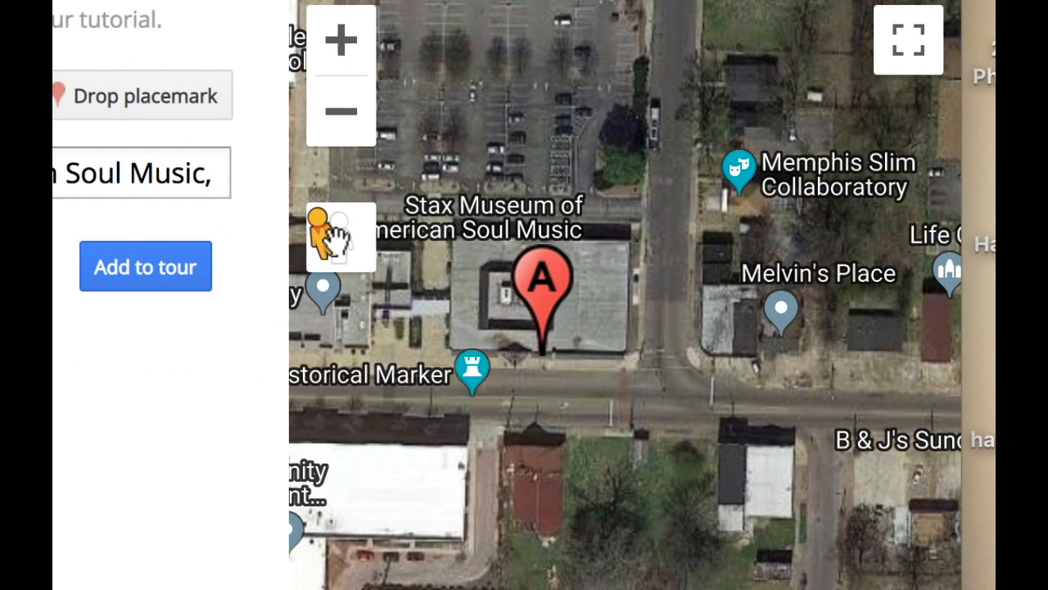
Step: Frame a Street View of the guitar display room inside the Stax Museum and add the location to the tour
left_click_drag(385, 250, 581, 334)
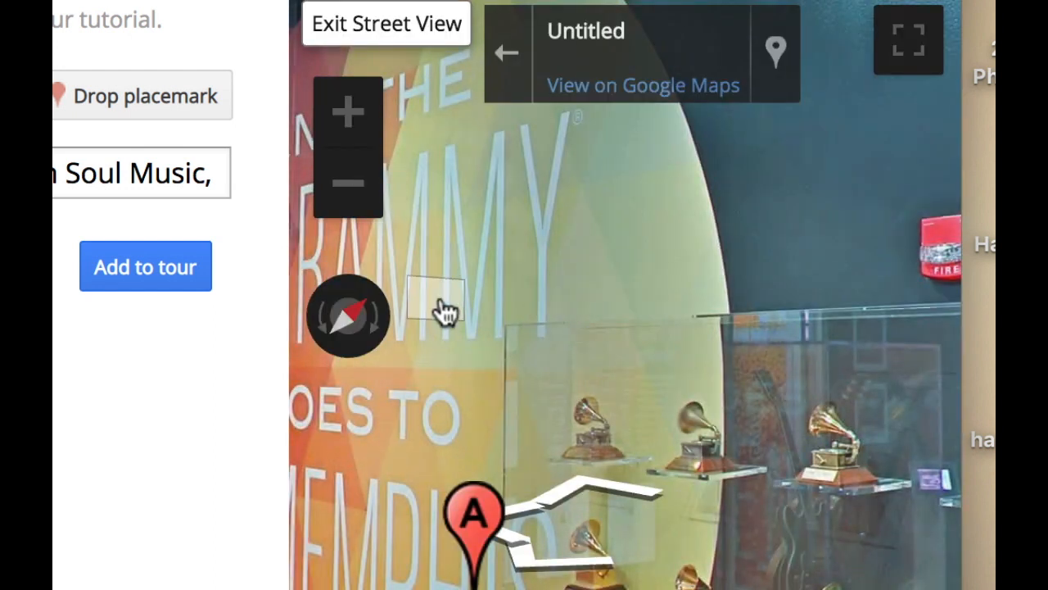
left_click_drag(445, 311, 978, 194)
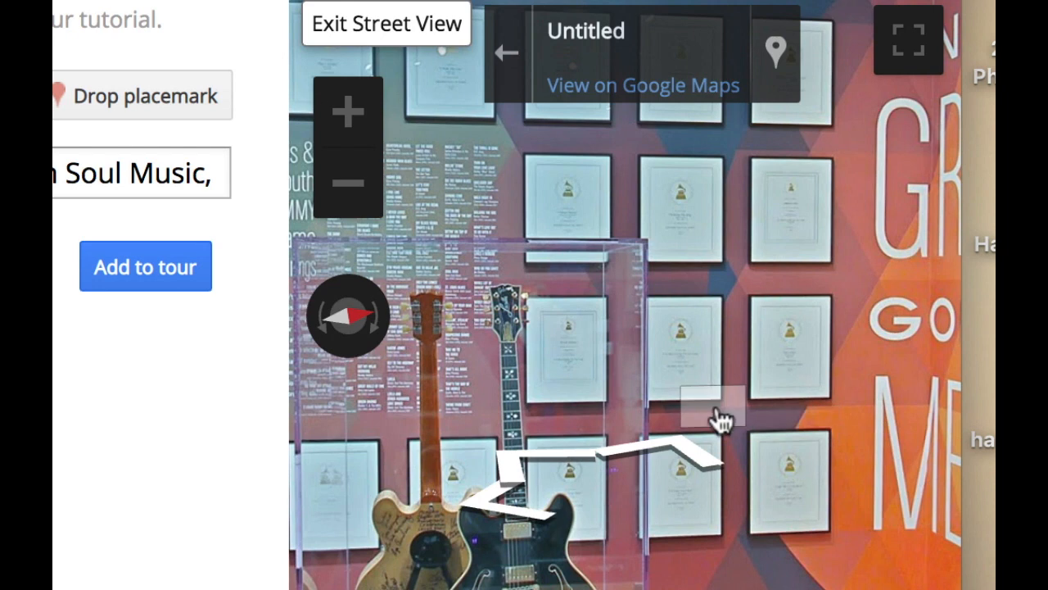
scroll(716, 419, "down", 3)
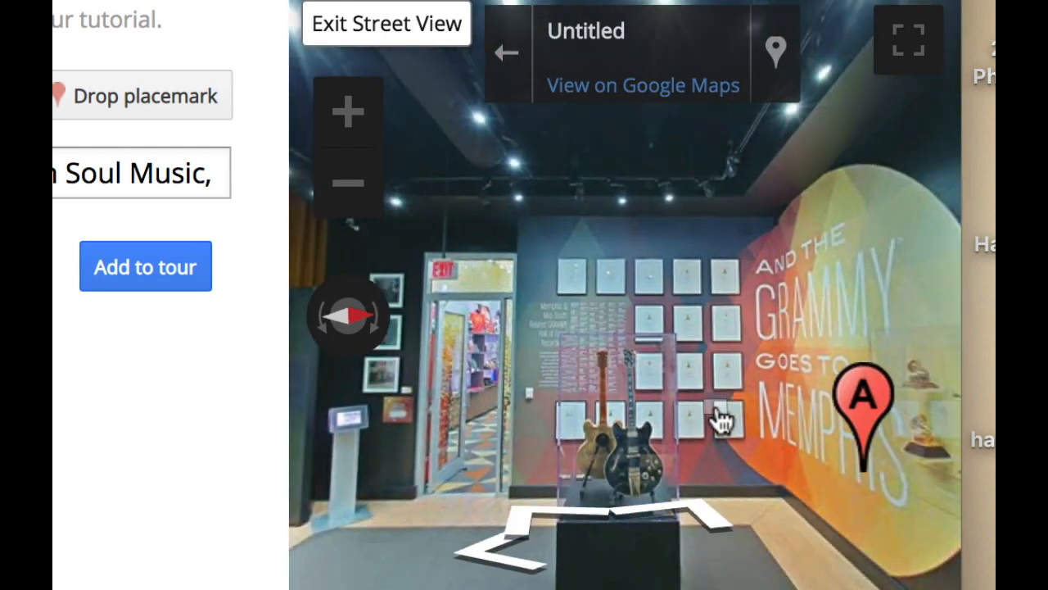
left_click_drag(704, 389, 826, 304)
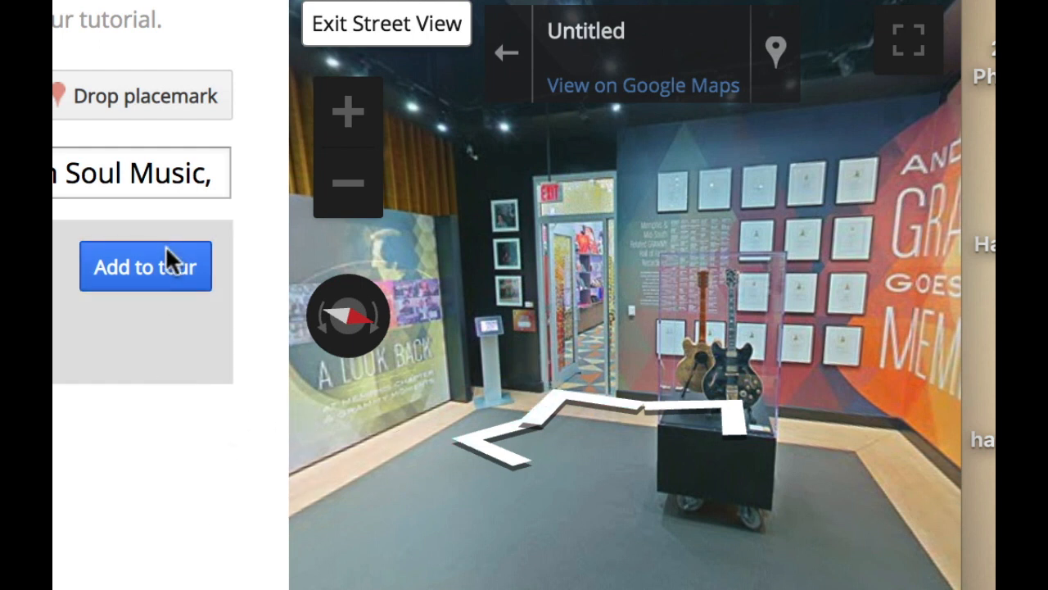
left_click(167, 277)
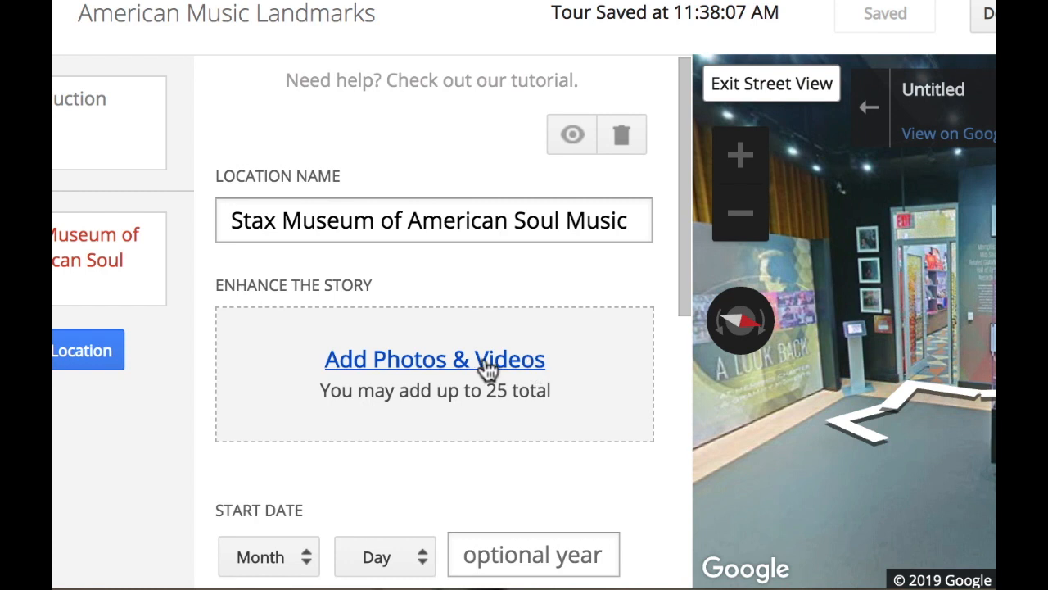
Step: Search Google images for "Stax studios" and add the Stax marquee and Satellite Record Shop photo to the museum location
left_click(488, 370)
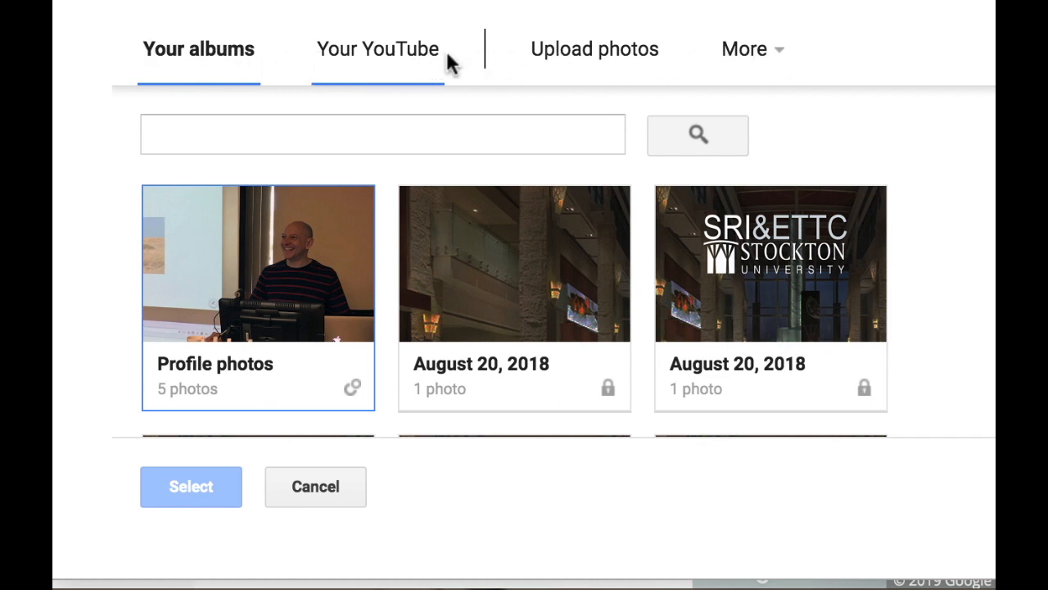
left_click(753, 61)
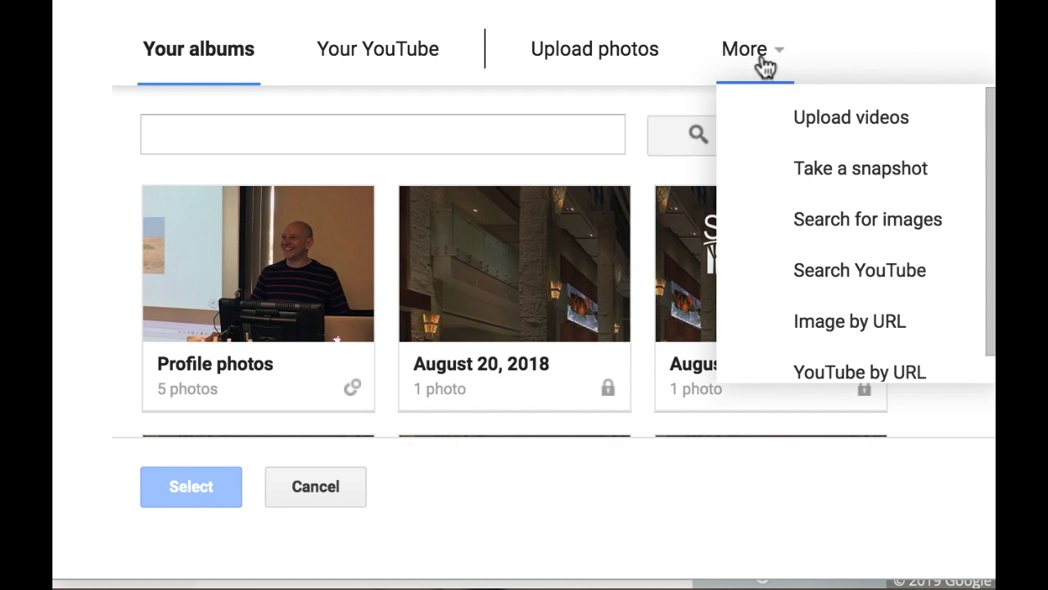
left_click(869, 225)
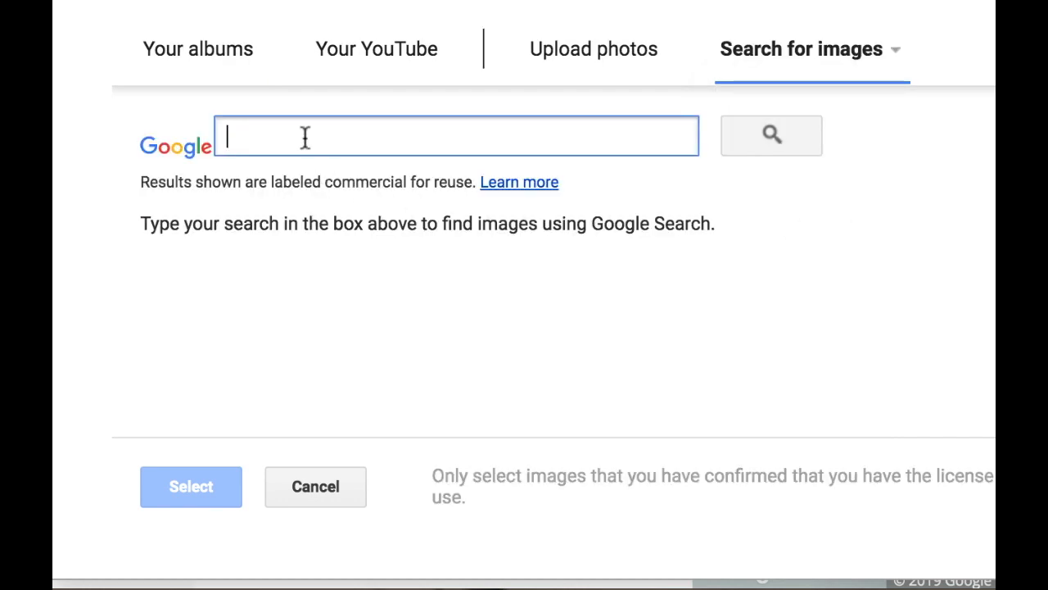
type("Sta")
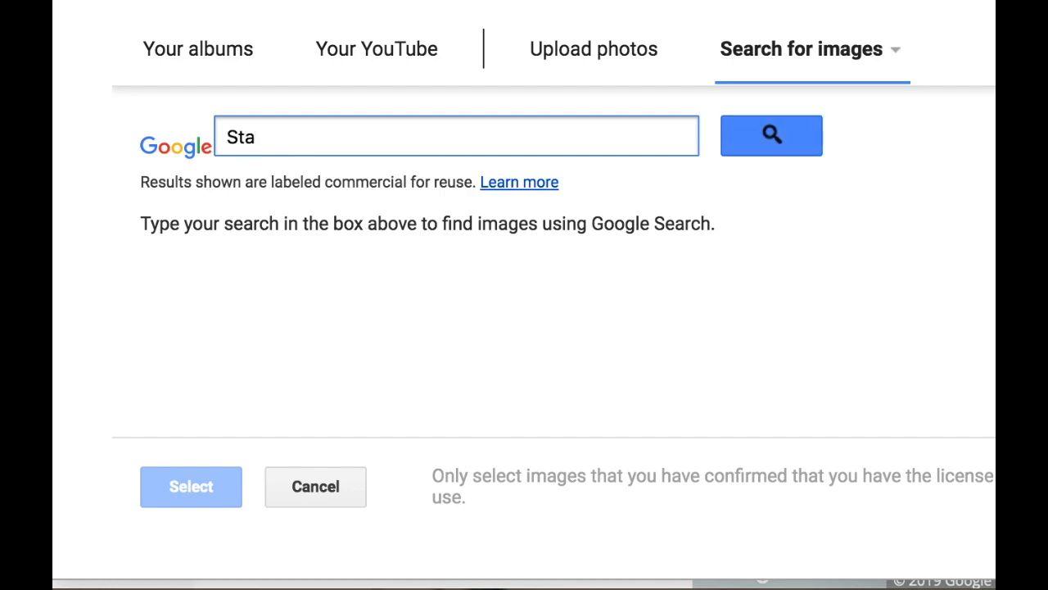
type("x studios")
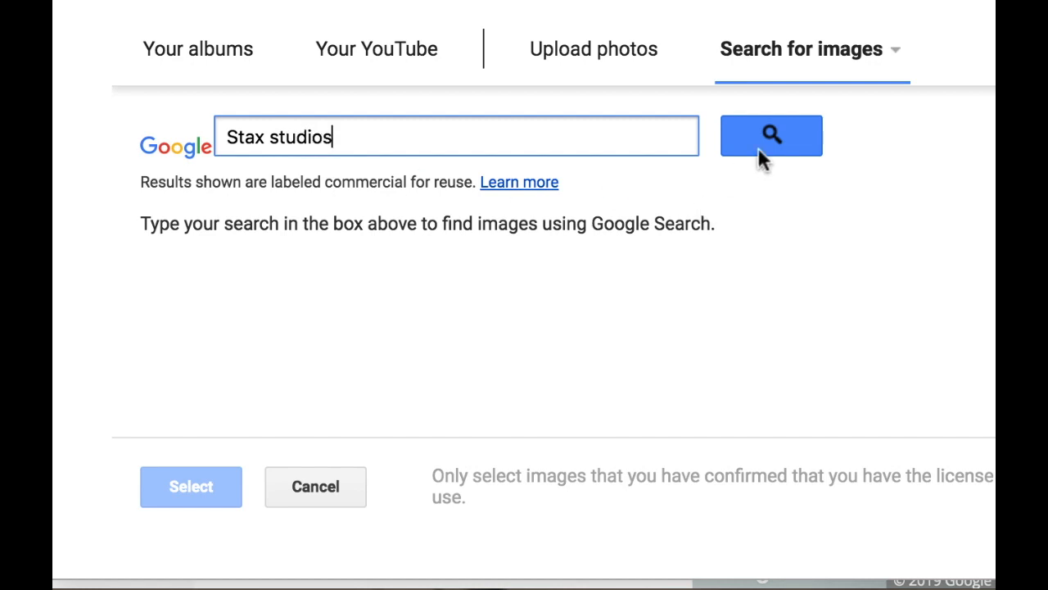
left_click(765, 138)
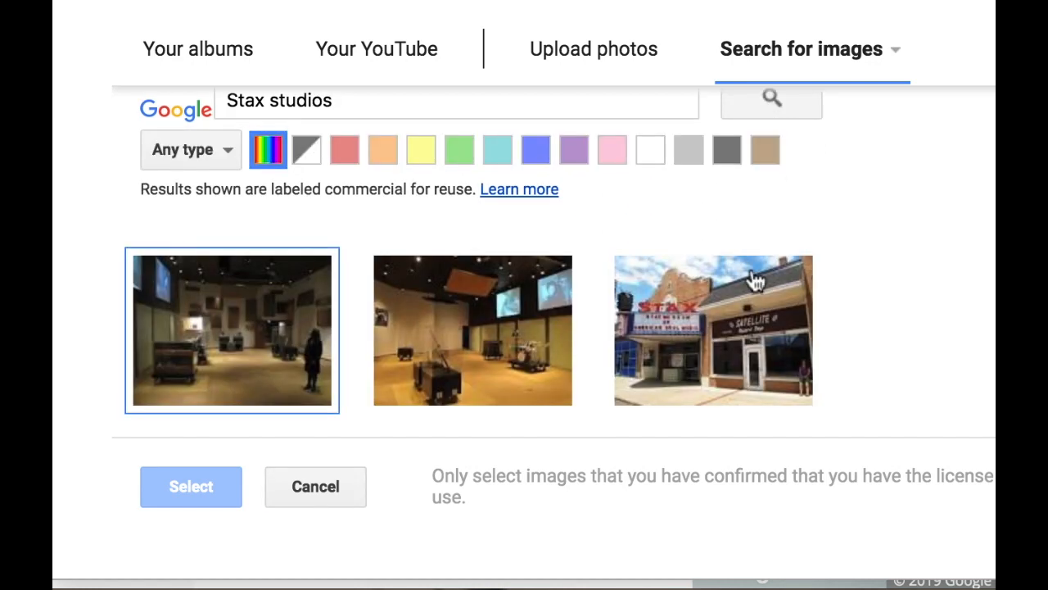
left_click(713, 327)
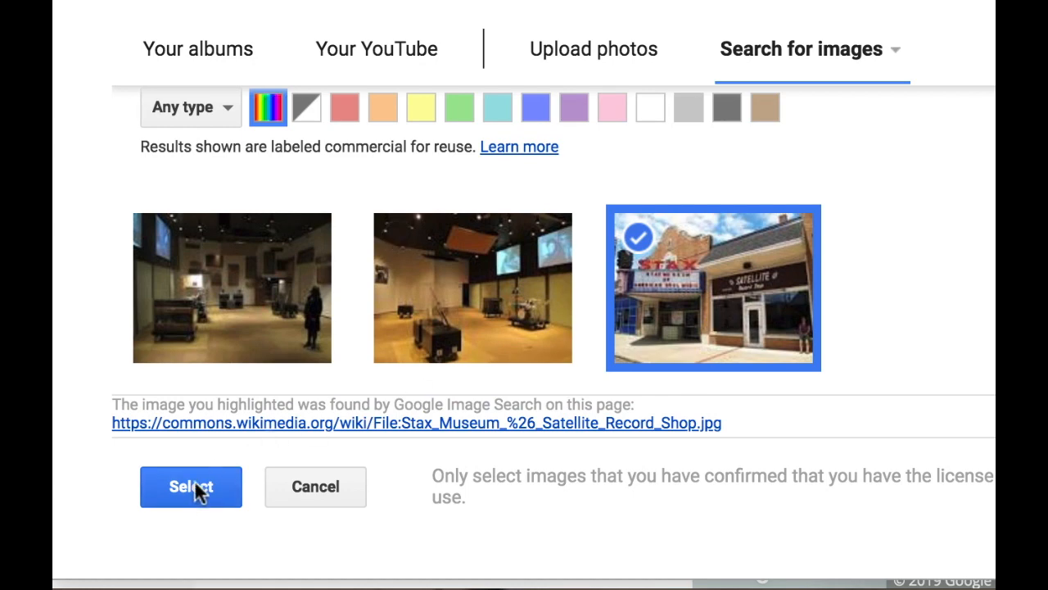
left_click(181, 489)
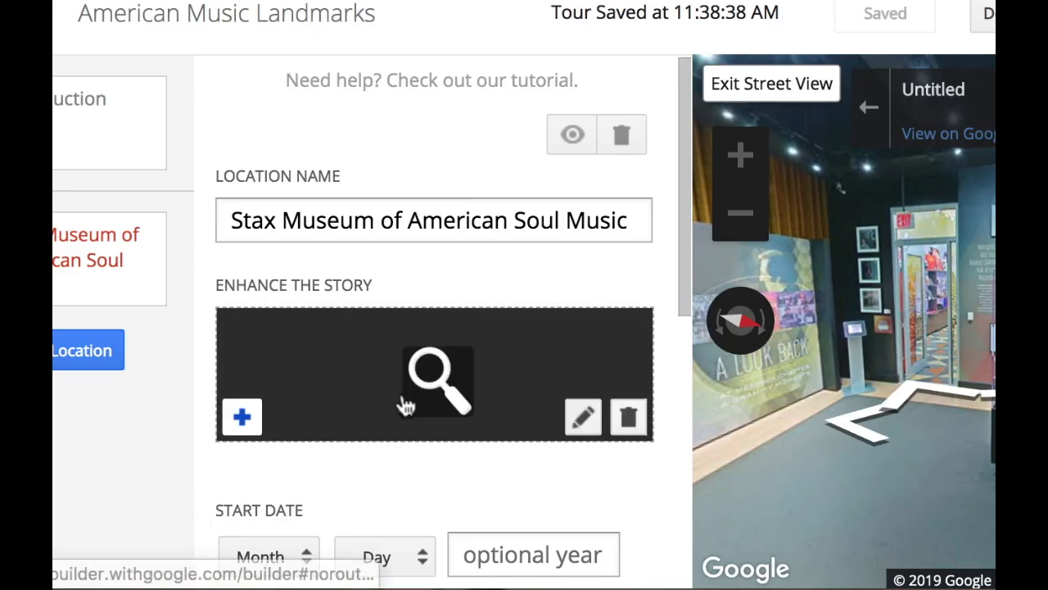
Step: Enter "Stax" as the introduction text of the Stax Museum location
scroll(362, 499, "down", 3)
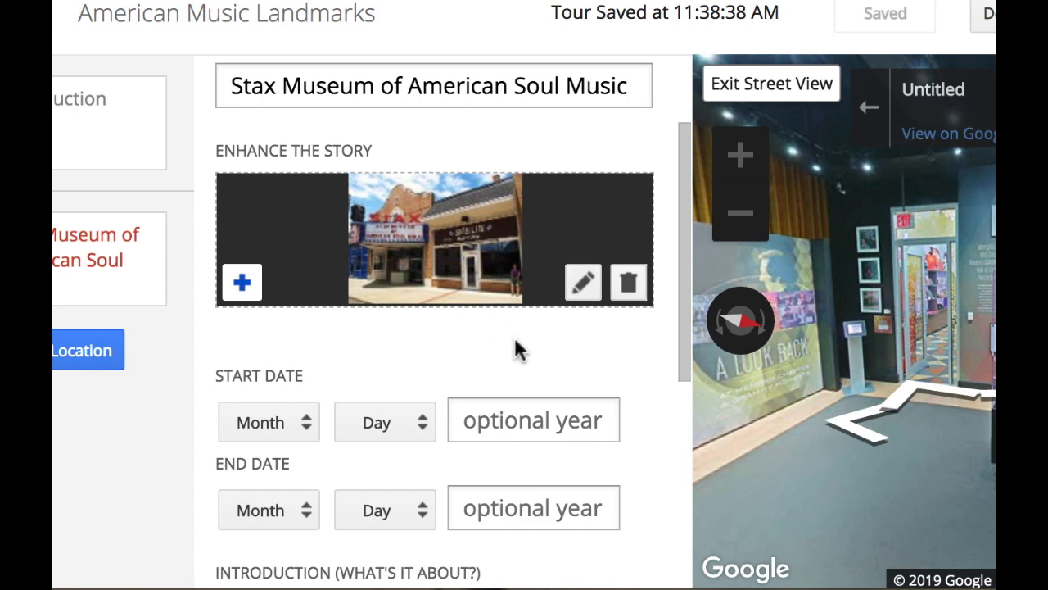
scroll(513, 335, "down", 5)
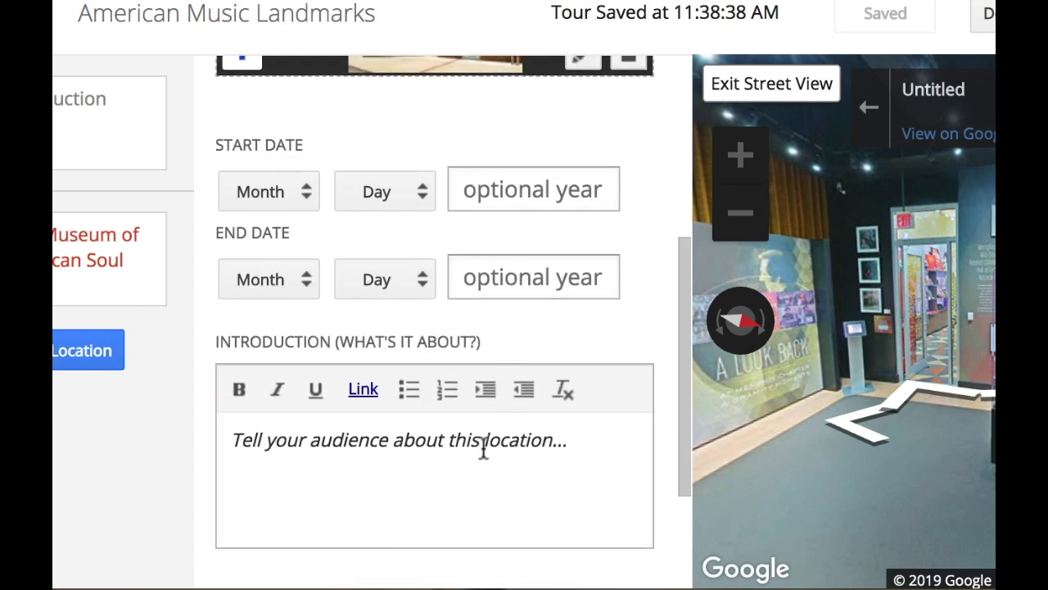
left_click(484, 447)
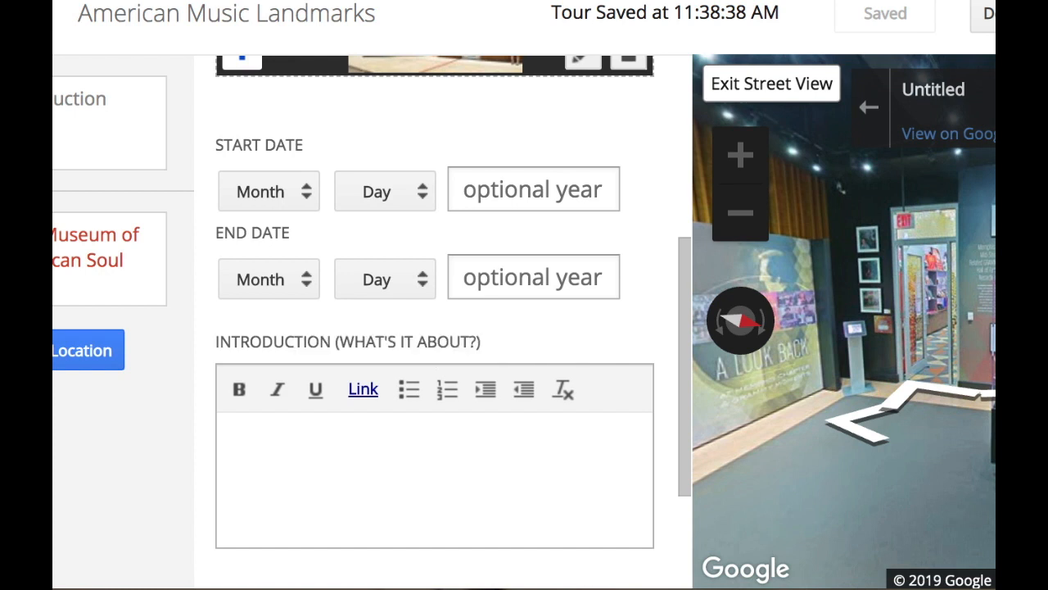
type("Stax")
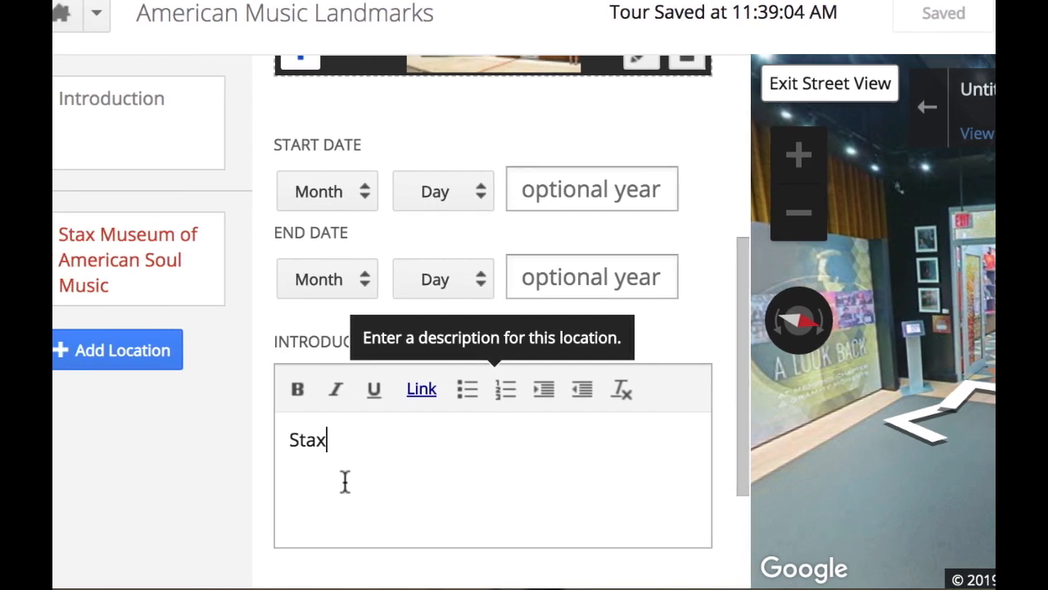
Step: Start another tour location and find the Chess Records address on South Michigan Avenue, Chicago, through the location search
left_click(181, 350)
left_click(514, 200)
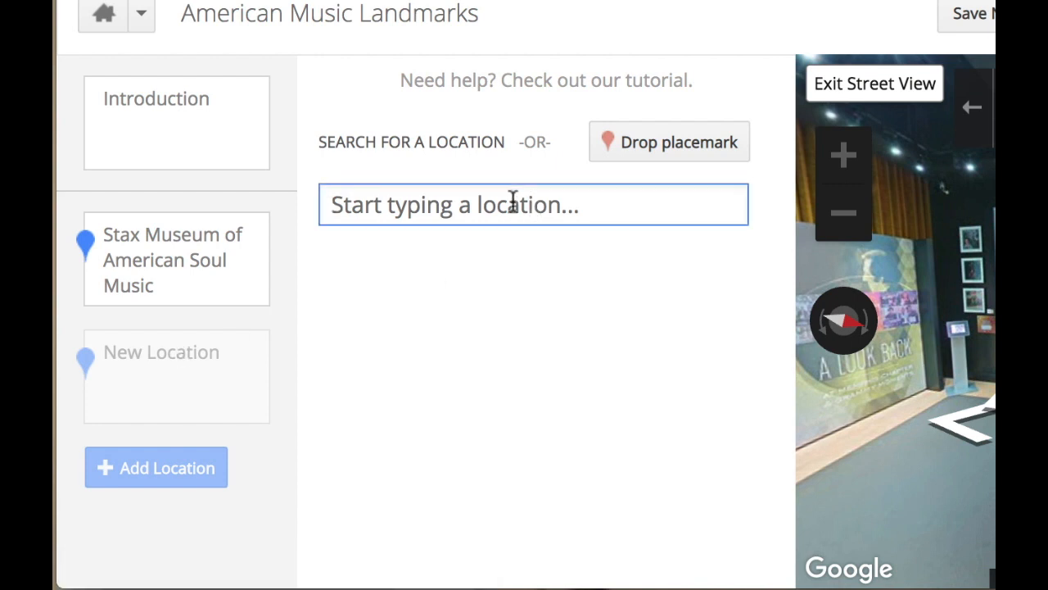
type("212")
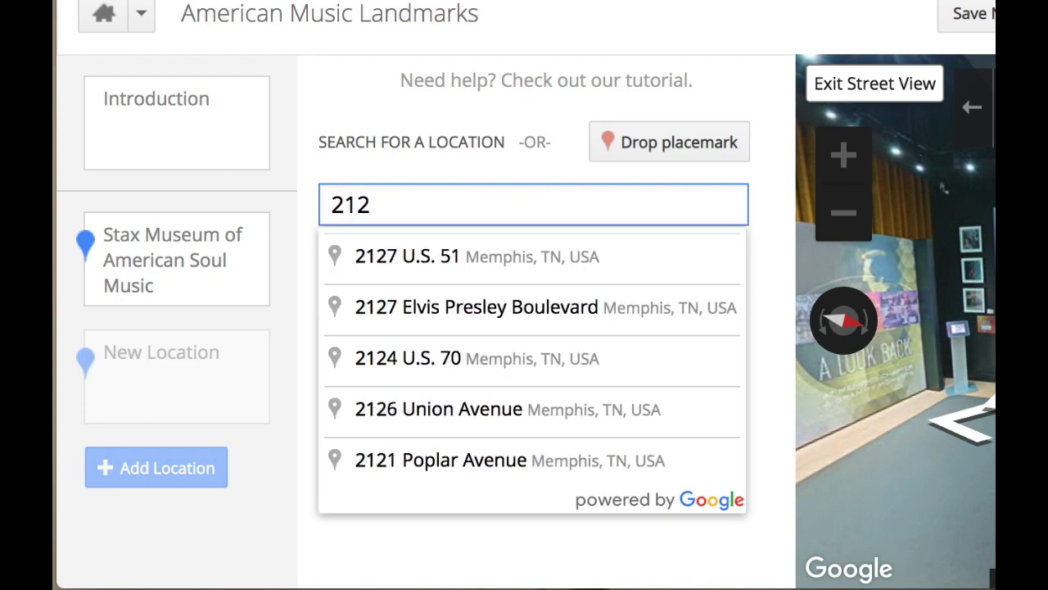
type("0")
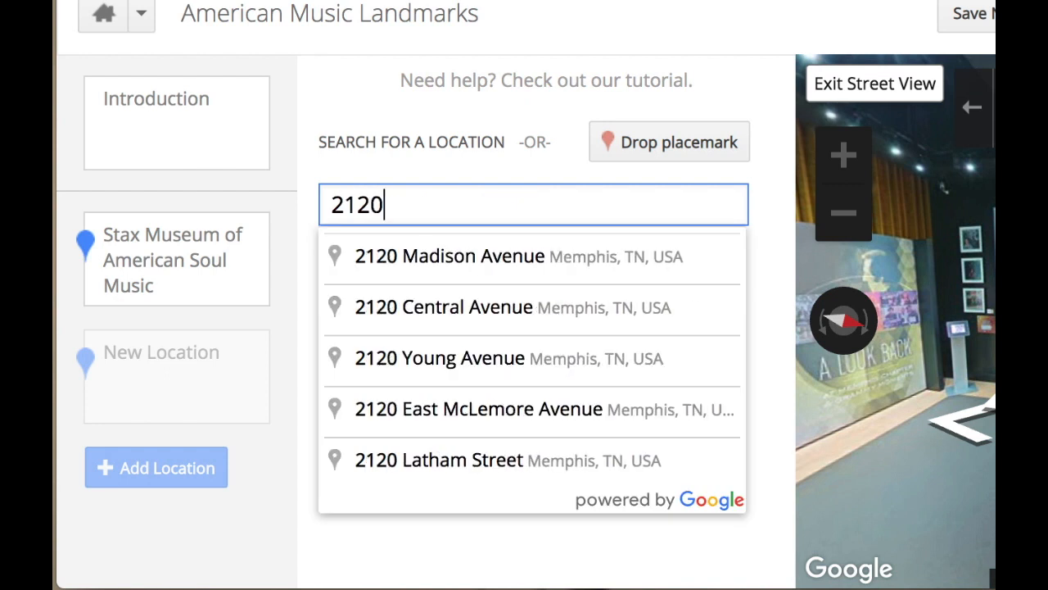
type("south")
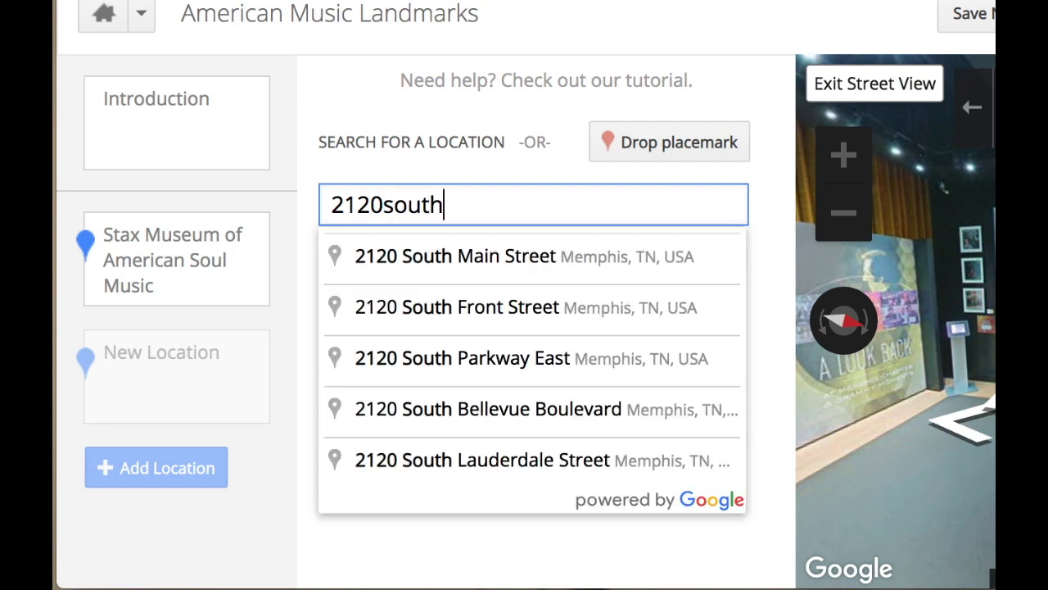
key("BackSpace")
key("BackSpace")
key("BackSpace")
key("BackSpace")
key("BackSpace")
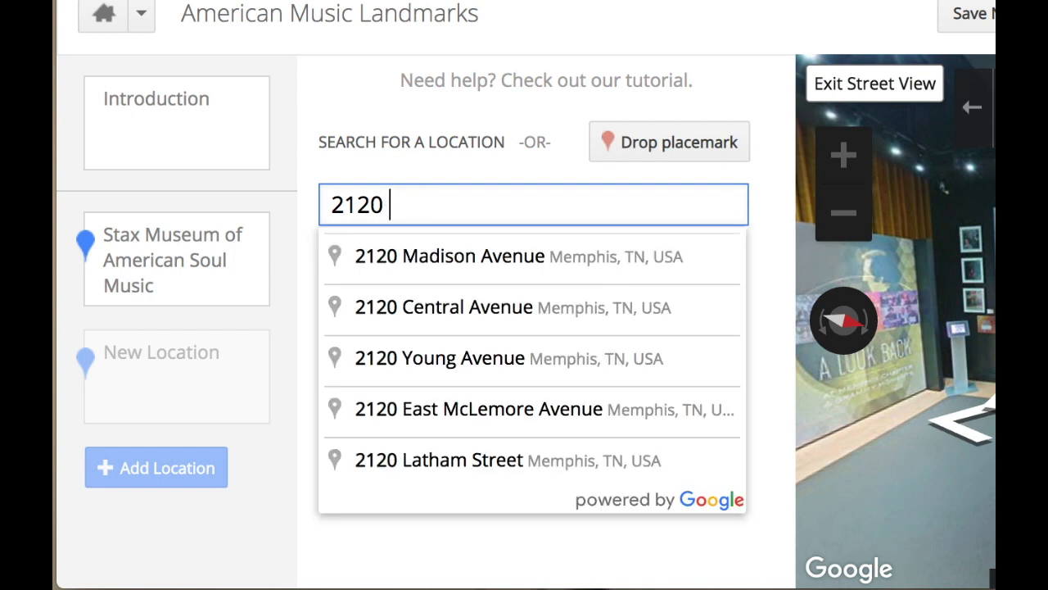
type("South ")
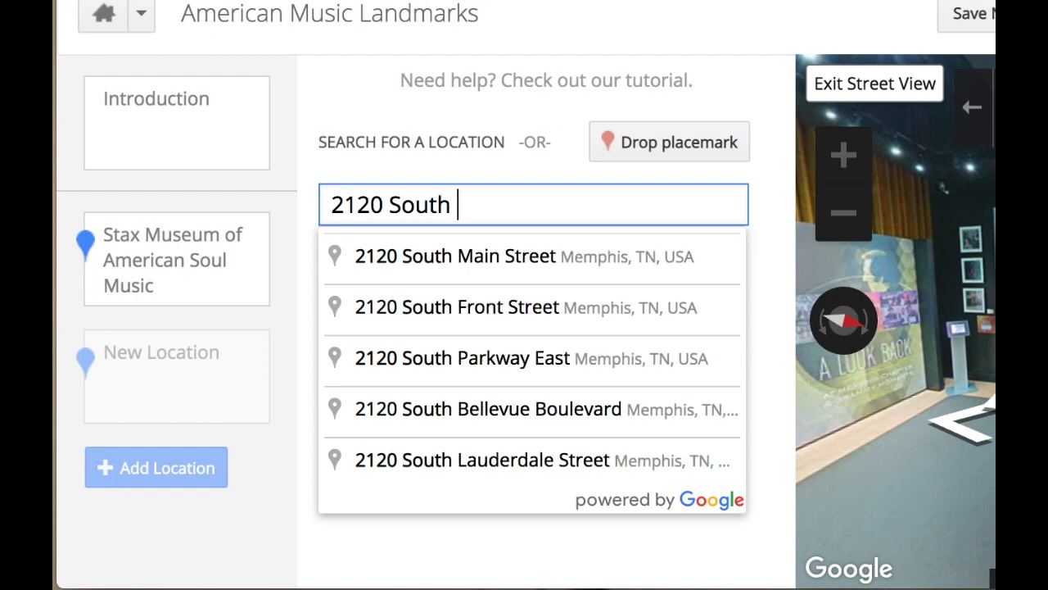
type("Mich")
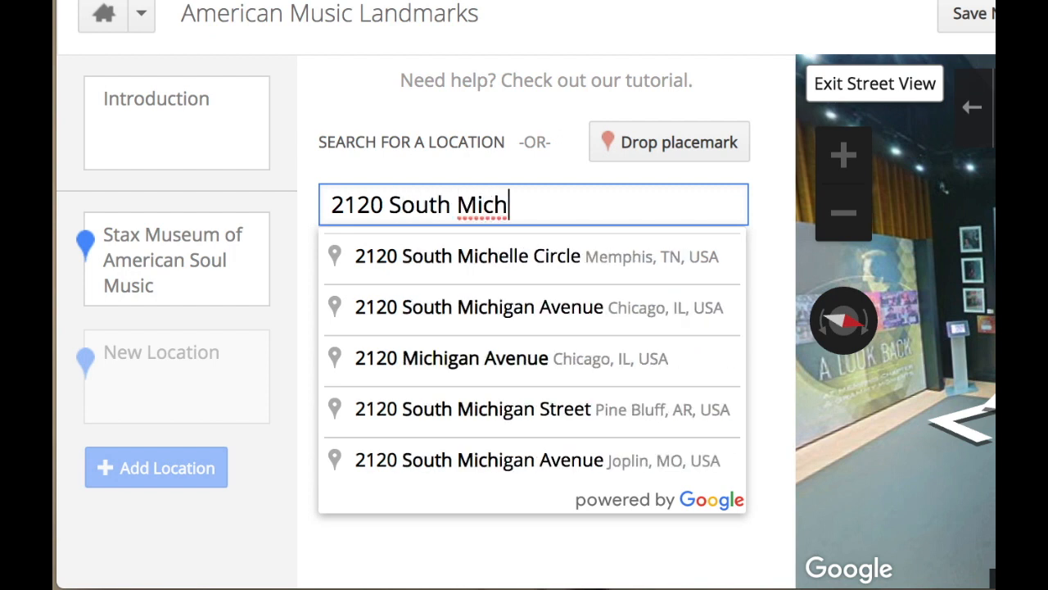
left_click(565, 316)
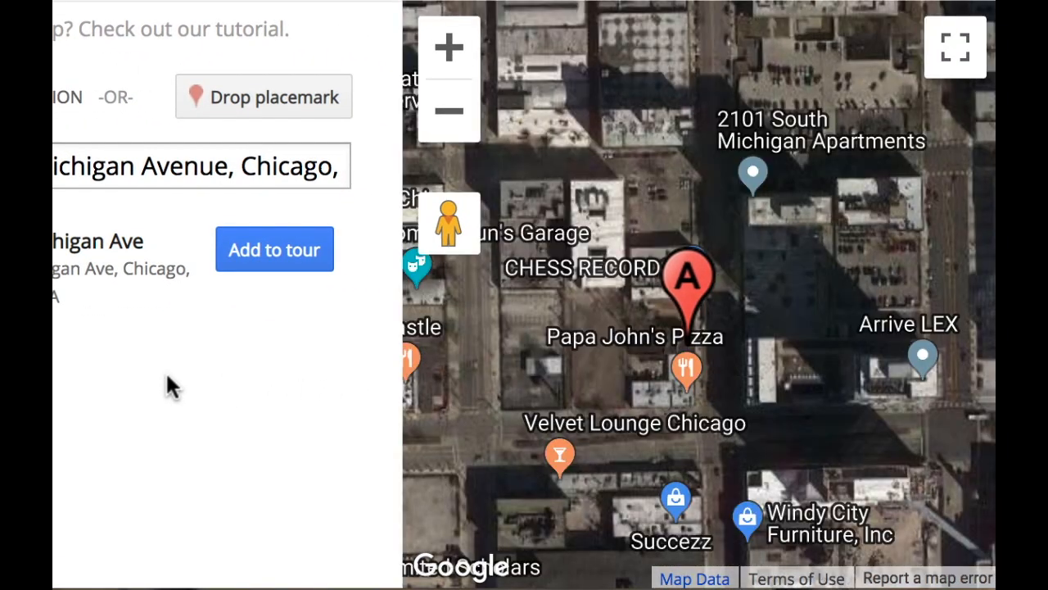
Step: Frame the Chess Records building front in Street View on South Michigan Avenue and add the location to the tour
scroll(657, 370, "up", 1)
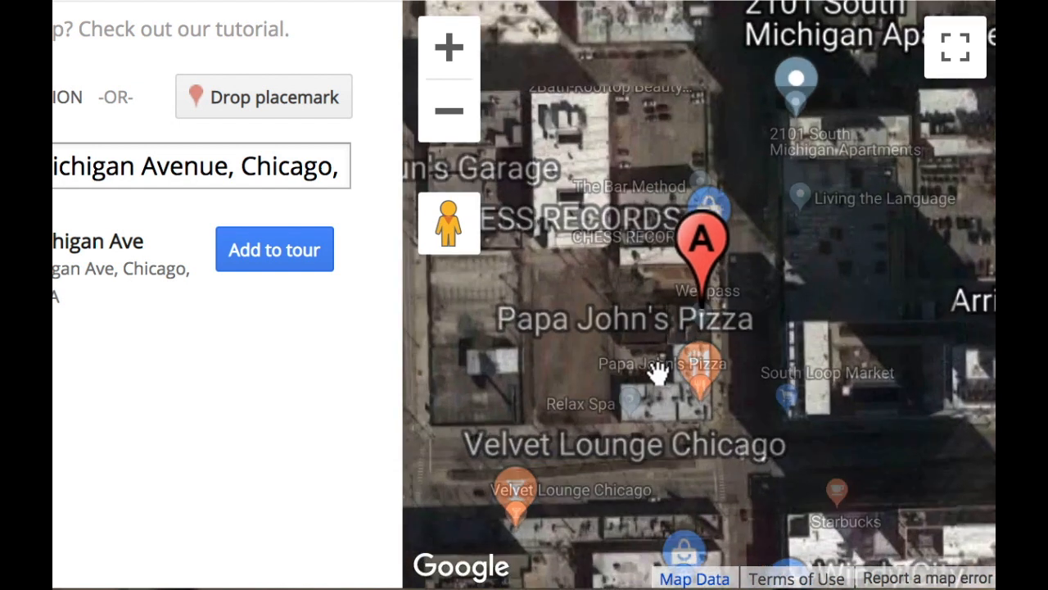
scroll(657, 369, "up", 1)
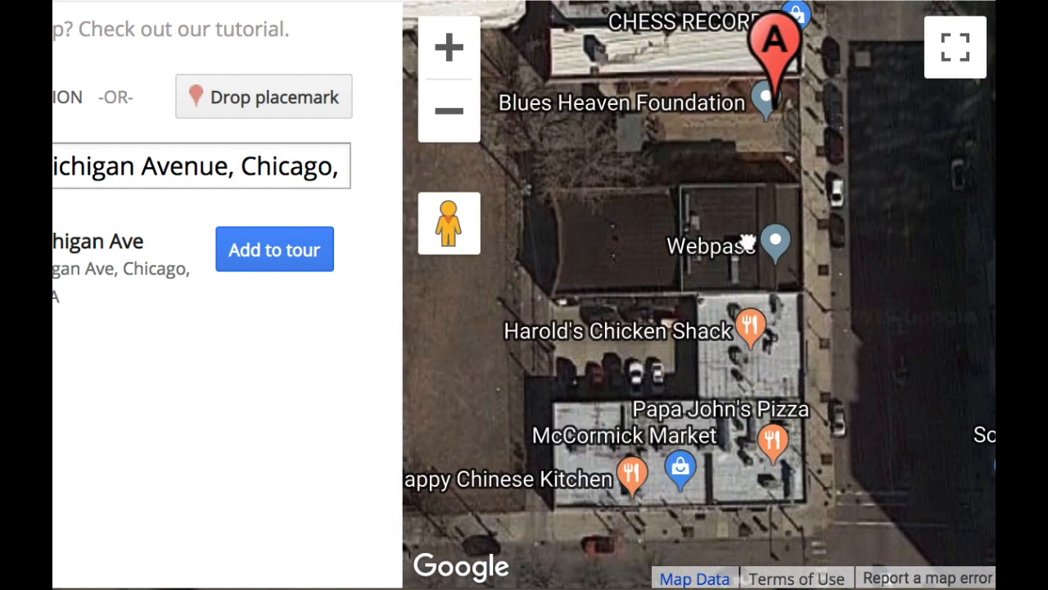
left_click_drag(747, 244, 622, 274)
mouse_move(464, 241)
left_mouse_down()
mouse_move(445, 222)
mouse_move(784, 252)
mouse_move(744, 300)
mouse_move(620, 342)
left_mouse_up()
left_click(882, 341)
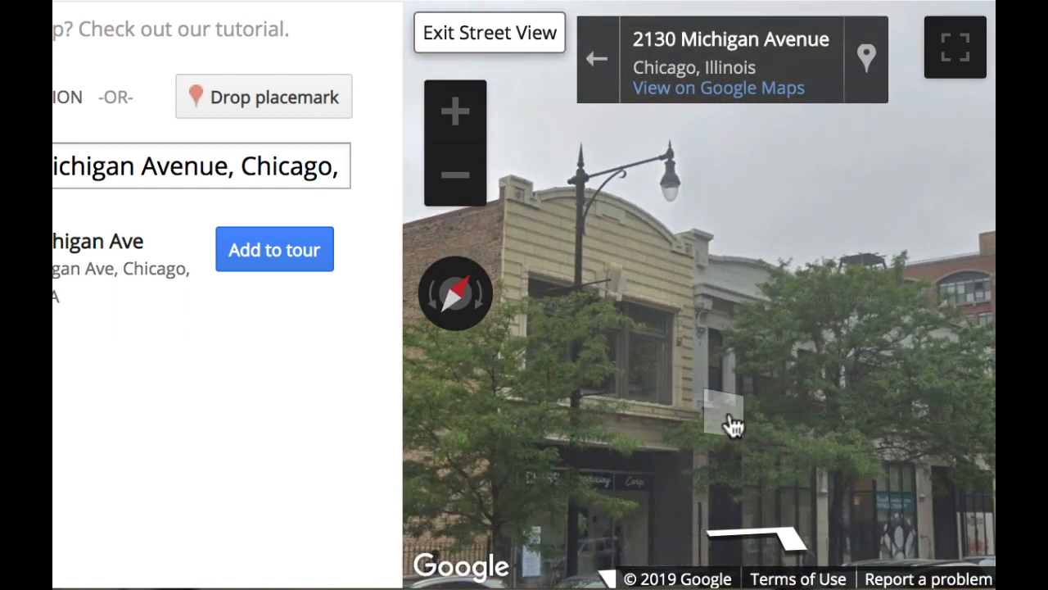
left_click_drag(776, 358, 810, 317)
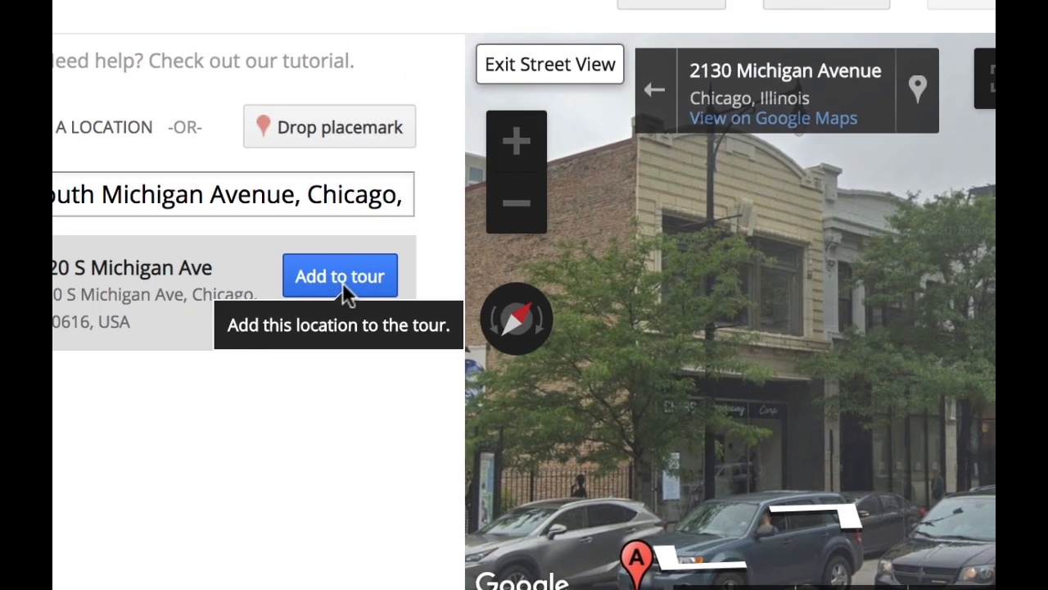
left_click(275, 251)
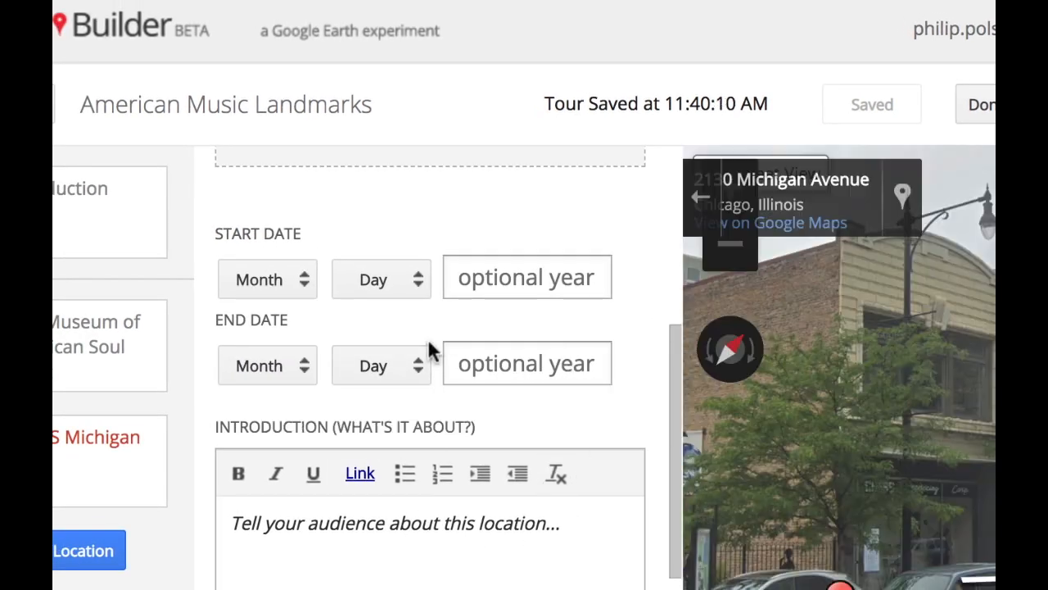
Step: Search Google images for "Muddy Waters" and add the "Brass and the Blues" album cover to the Chess Records location
scroll(429, 342, "up", 2)
scroll(428, 342, "up", 2)
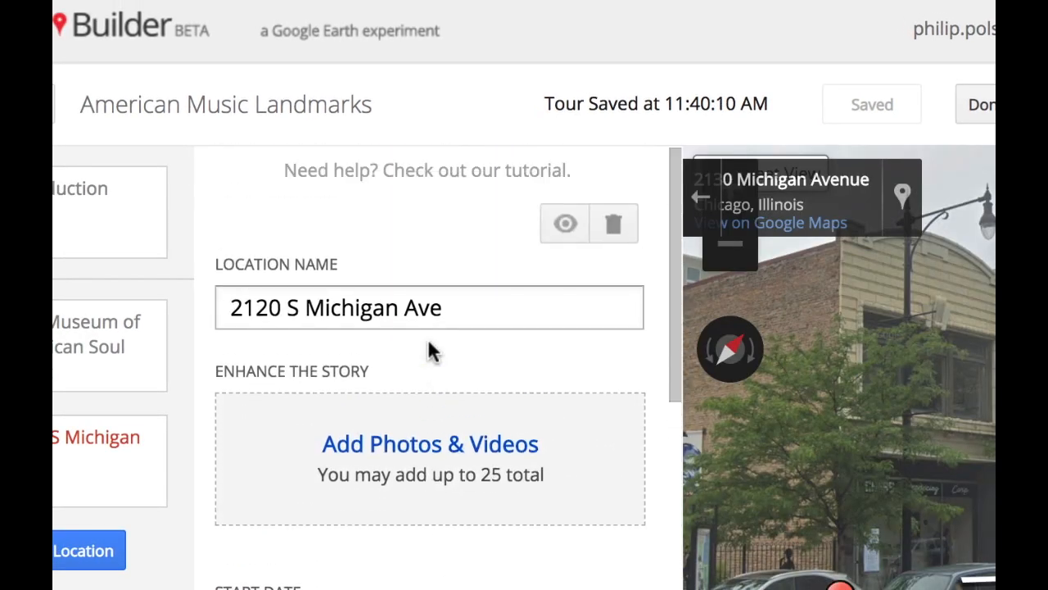
left_click(453, 453)
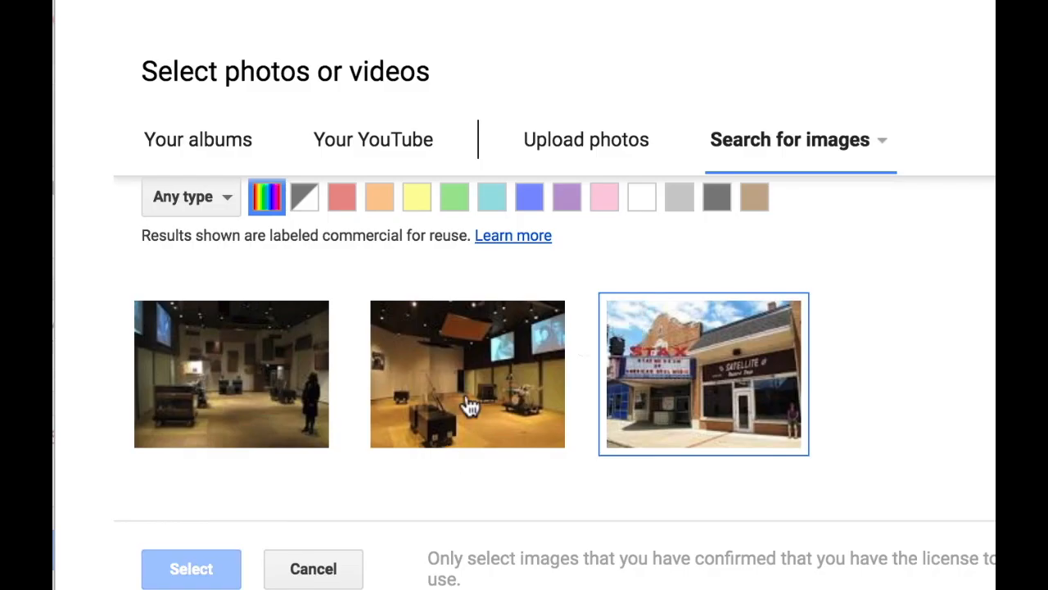
left_click(867, 146)
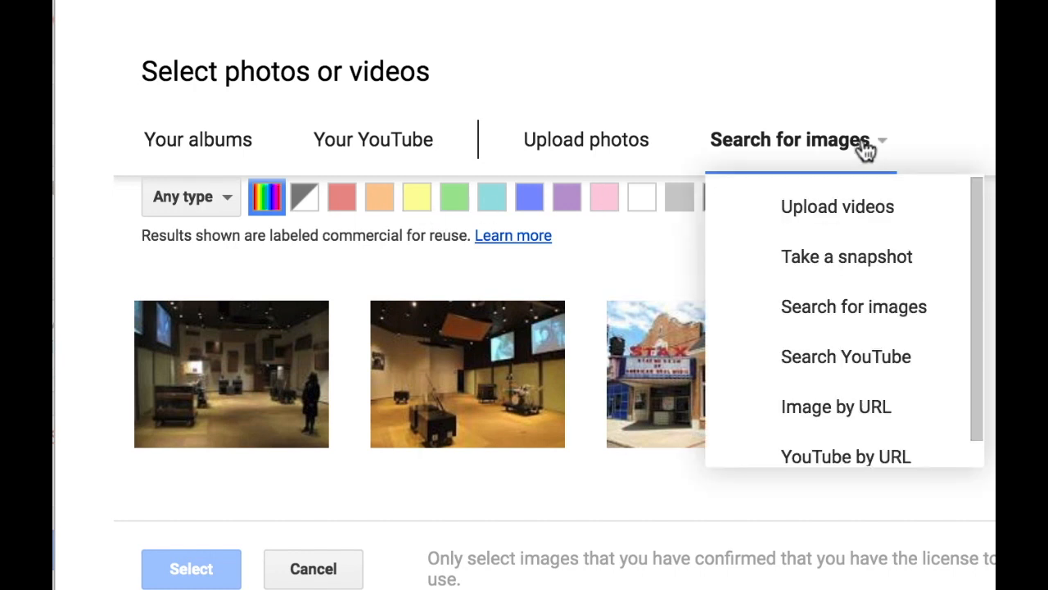
left_click(868, 306)
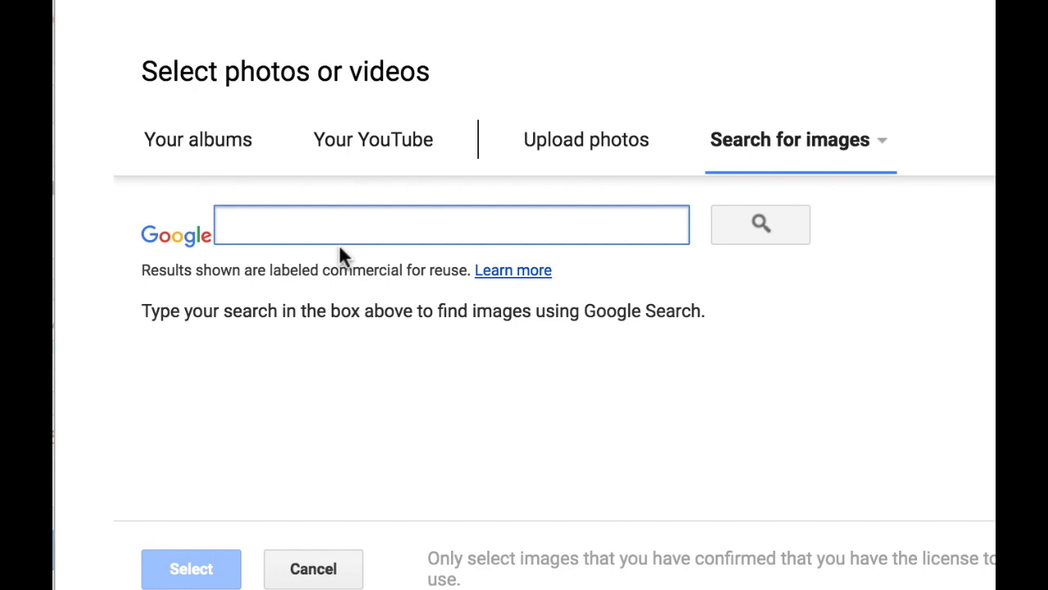
type("Muddy Waters")
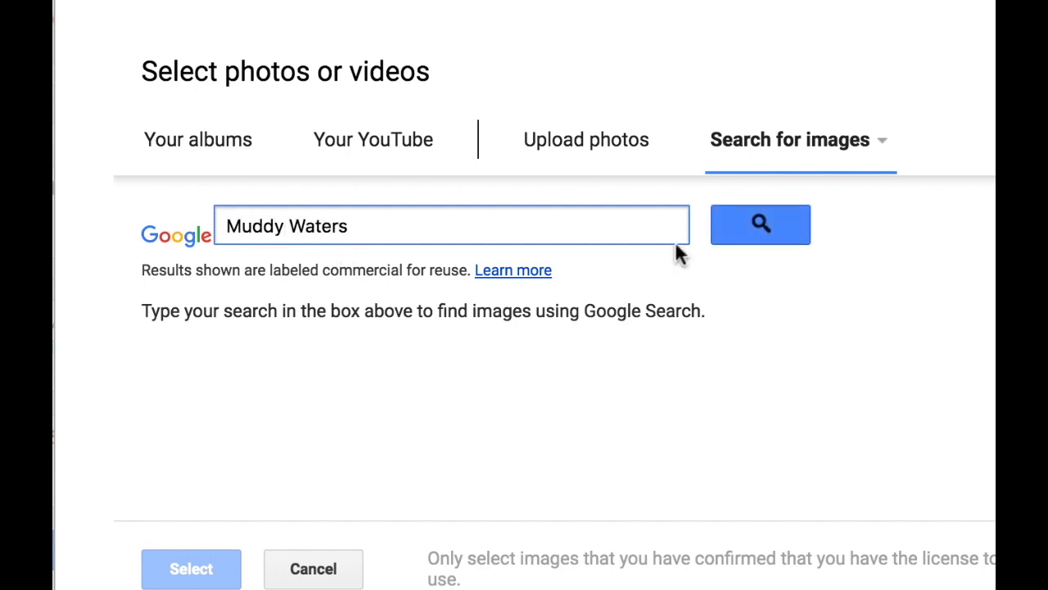
left_click(753, 225)
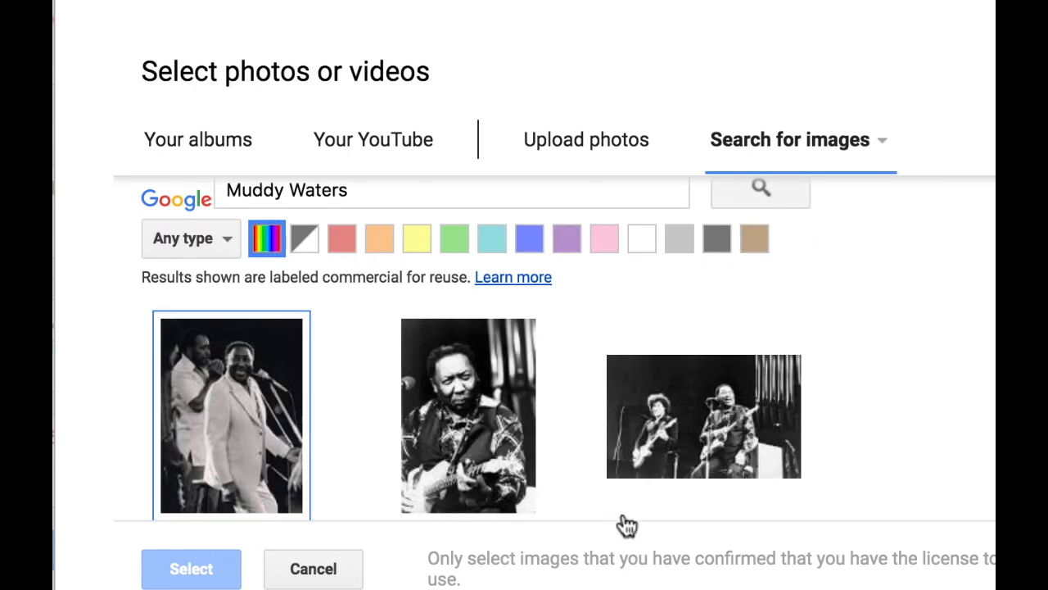
scroll(336, 396, "down", 4)
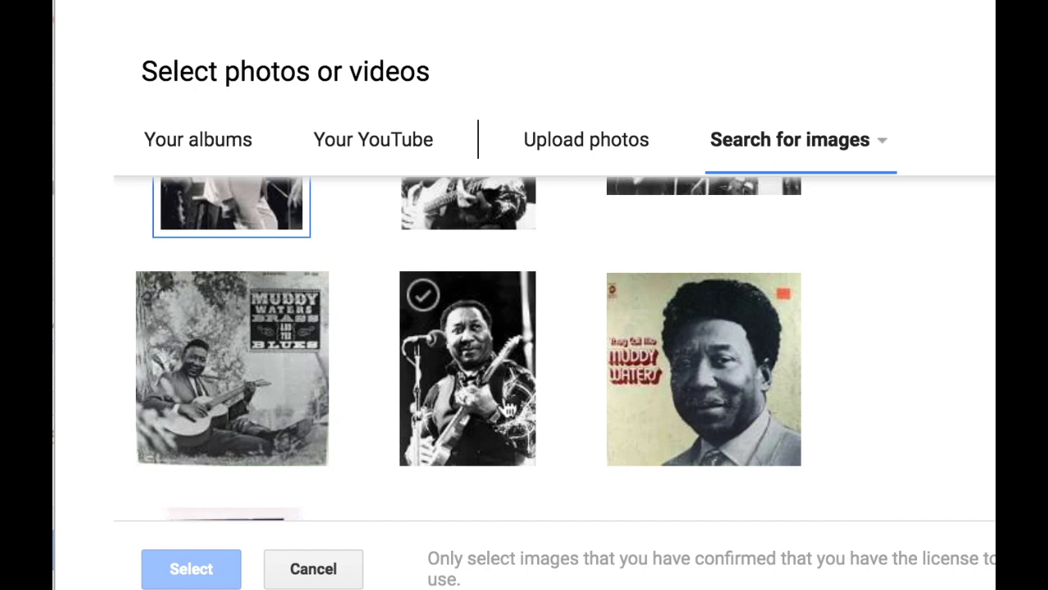
left_click(266, 394)
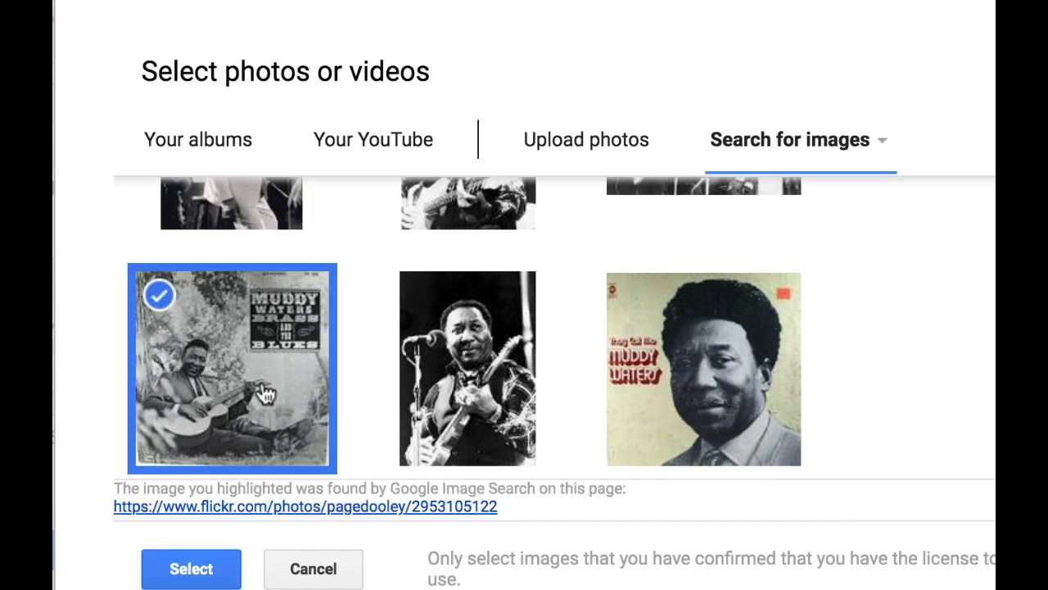
left_click(189, 570)
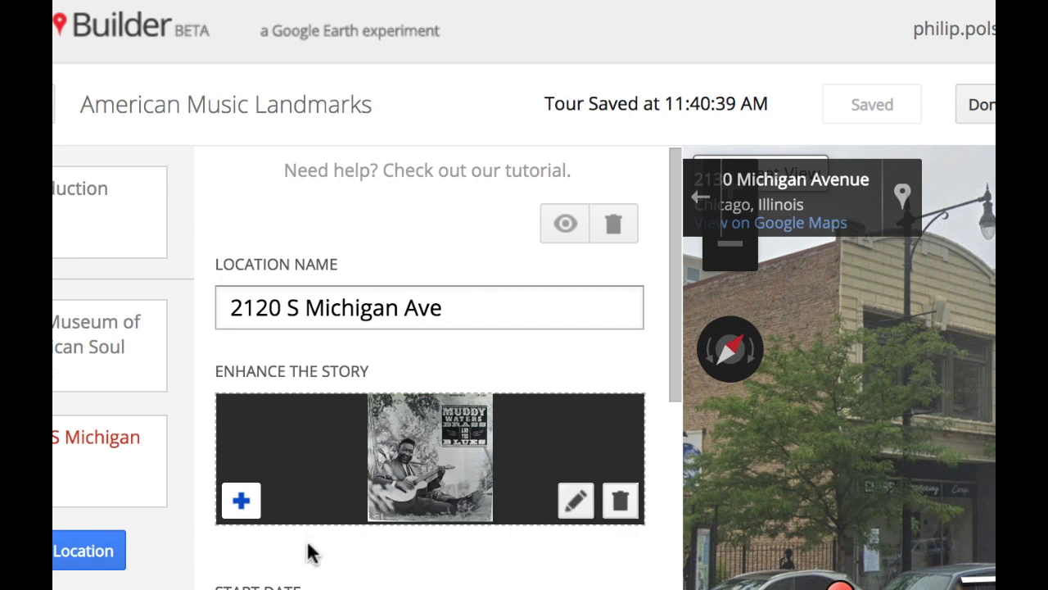
Step: Search Google images for "Howlin Wolf" and add the "Moanin' in the Moonlight" album cover as the location's second photo
left_click(241, 504)
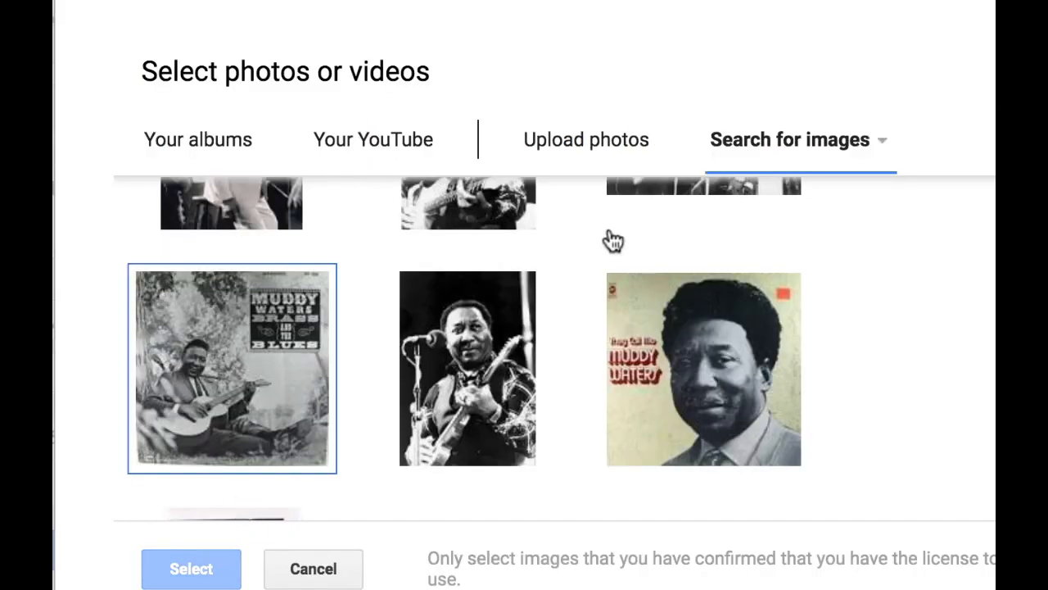
scroll(614, 240, "up", 4)
triple_click(528, 223)
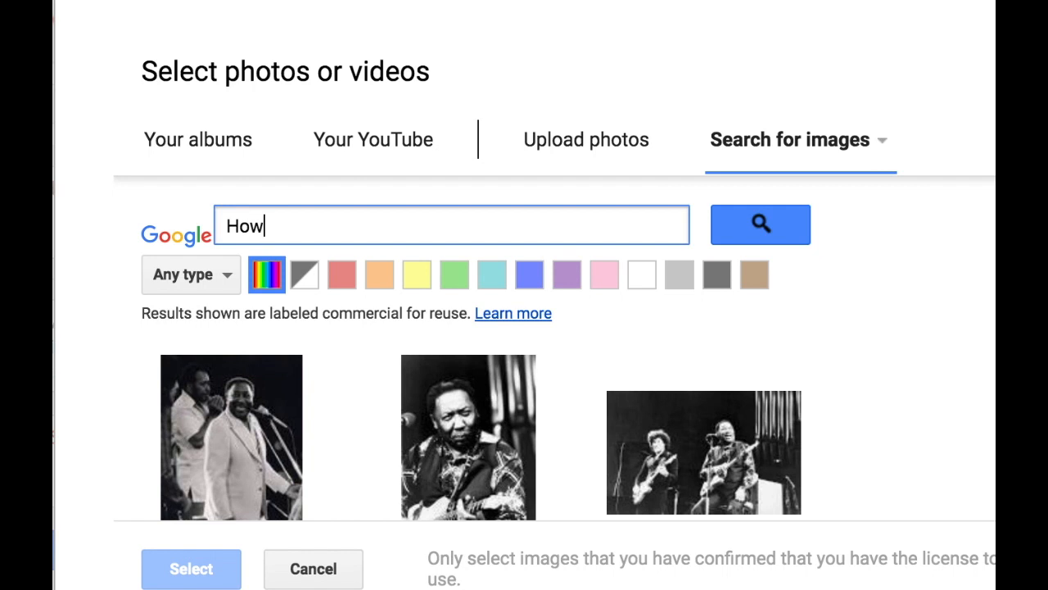
type("Wolf")
left_click(760, 222)
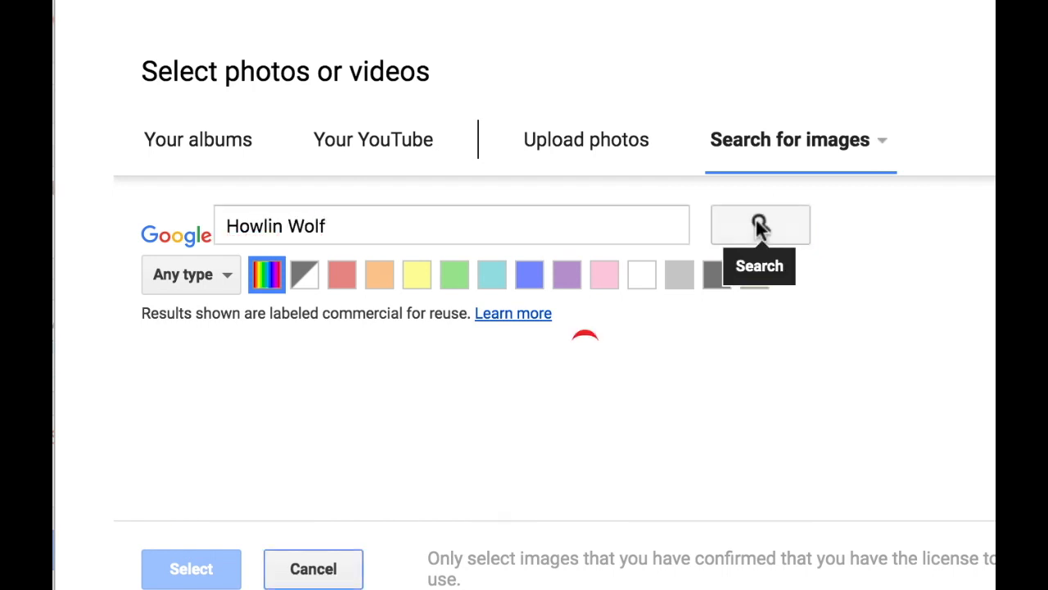
scroll(827, 339, "down", 8)
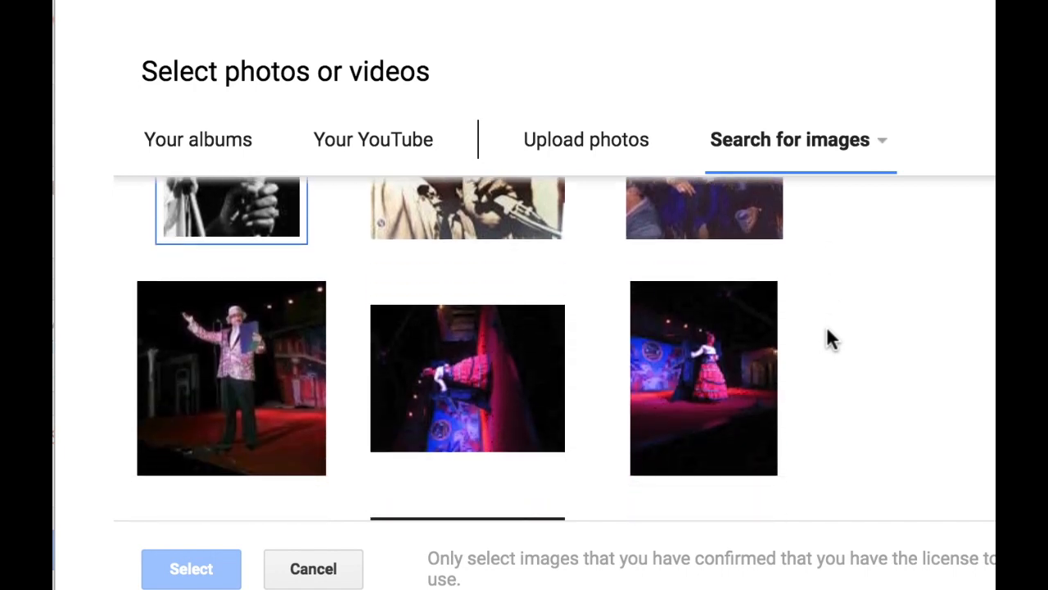
scroll(827, 329, "down", 2)
left_click(466, 434)
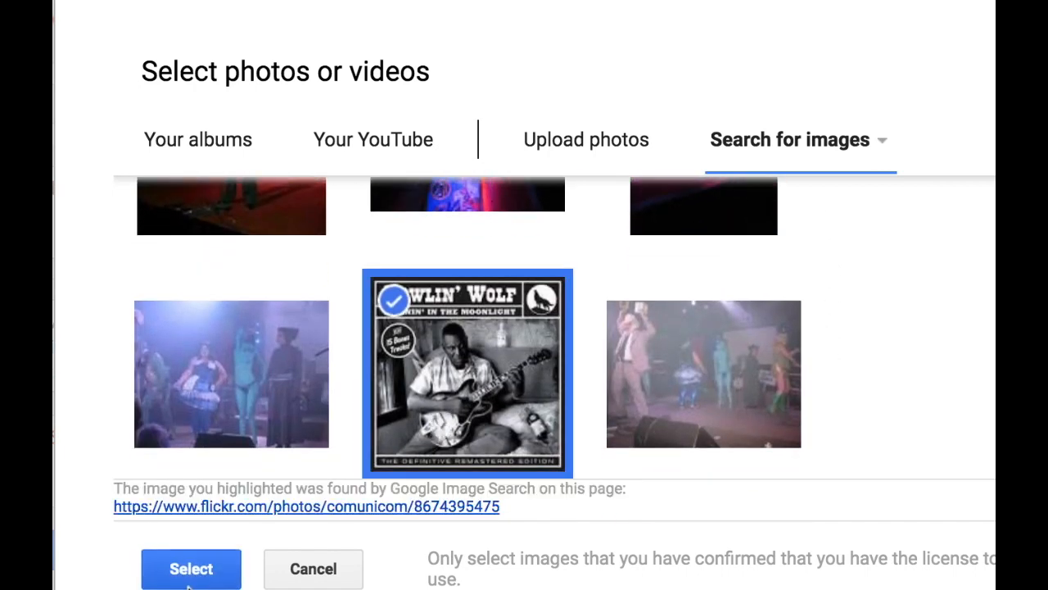
left_click(190, 568)
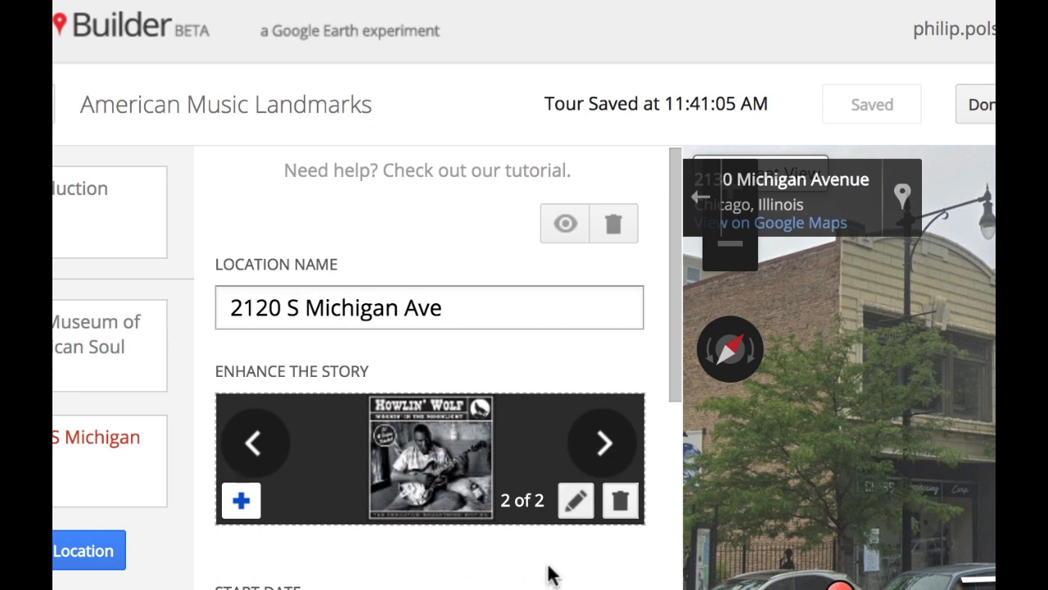
Step: Start adding a third media item to the Chess Records location and search YouTube for "Bo Didley"
left_click(242, 508)
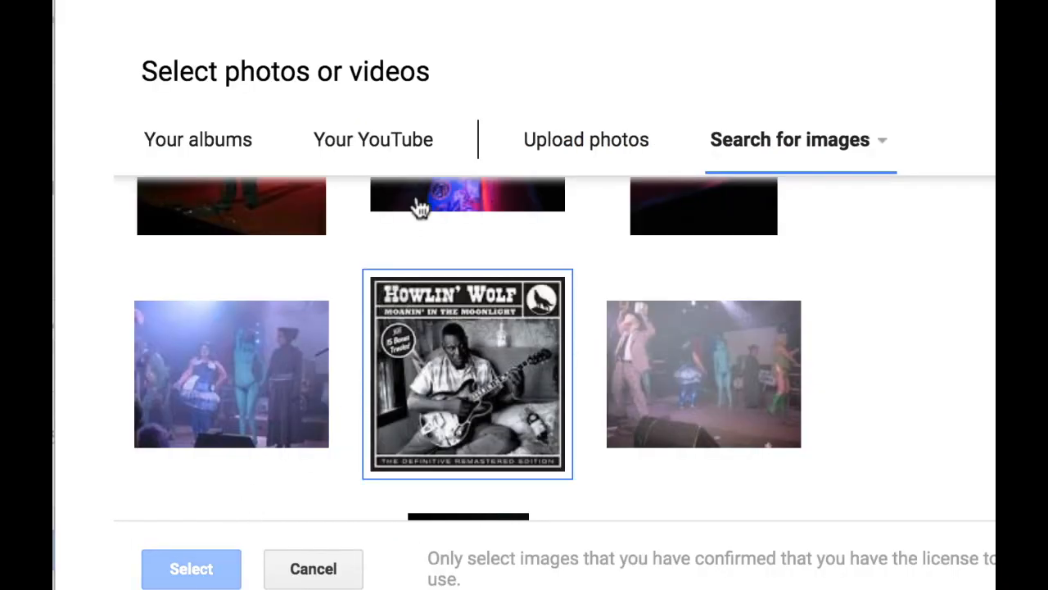
scroll(597, 299, "up", 3)
scroll(595, 301, "up", 4)
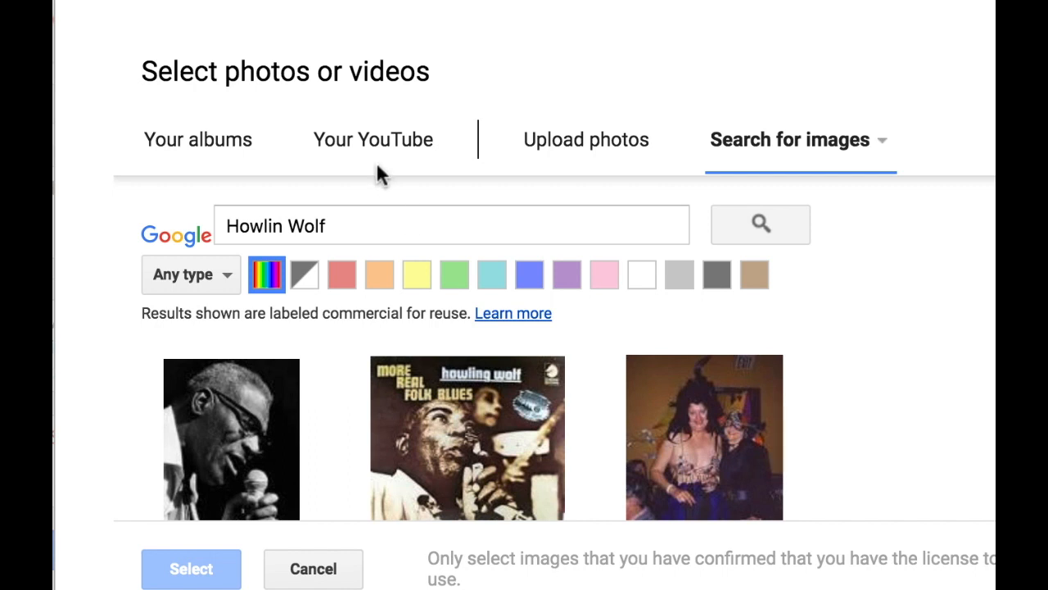
left_click(762, 145)
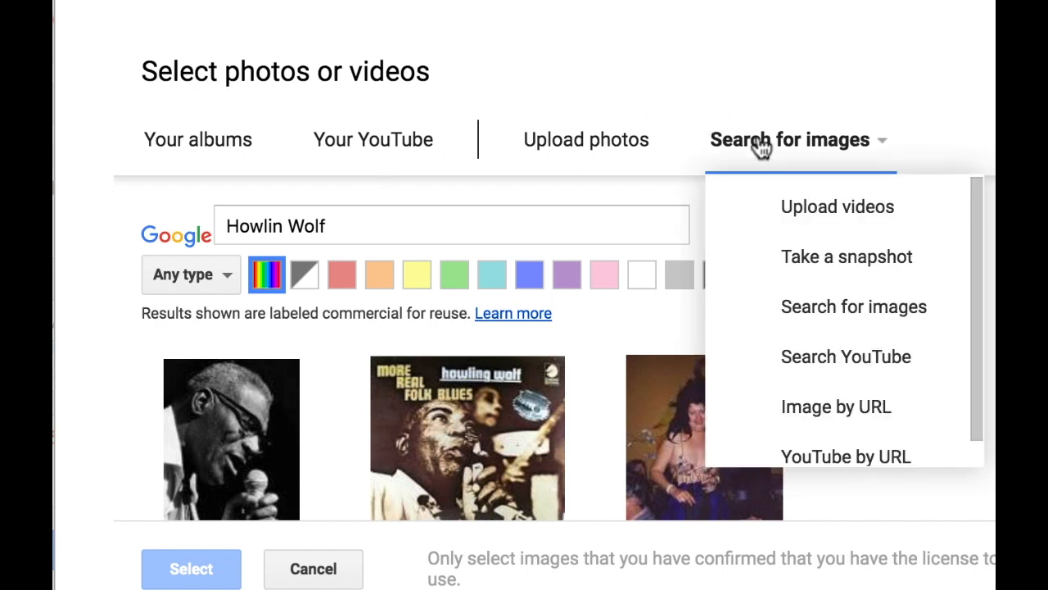
left_click(826, 358)
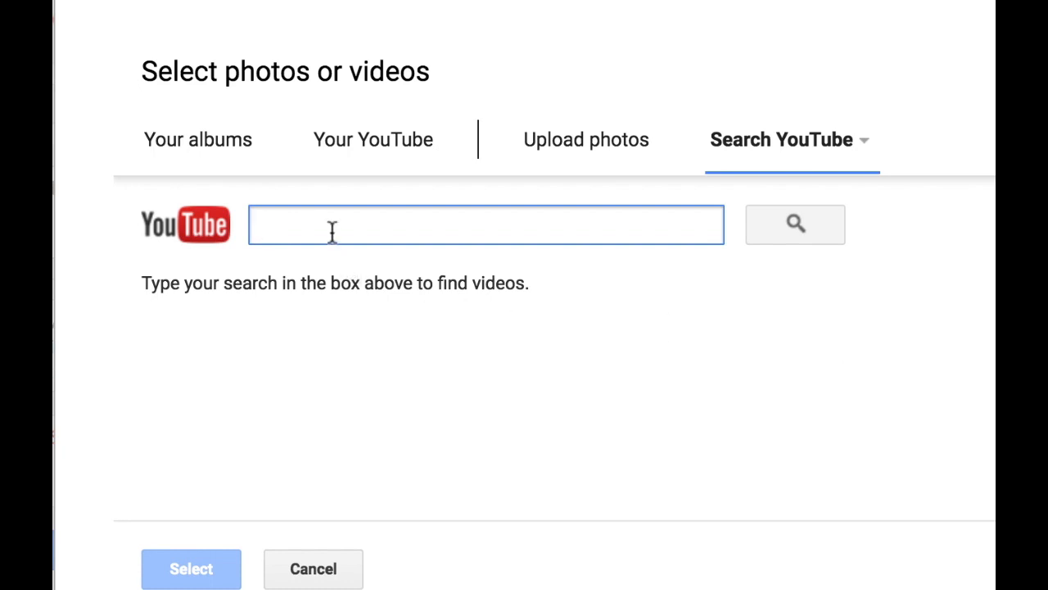
type("Bo")
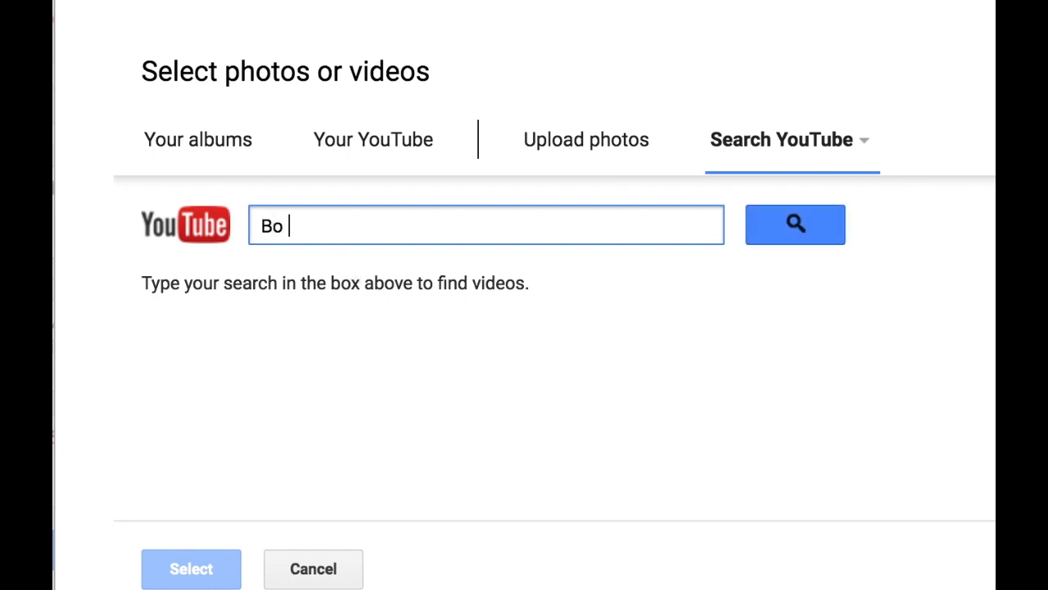
type(" Didley")
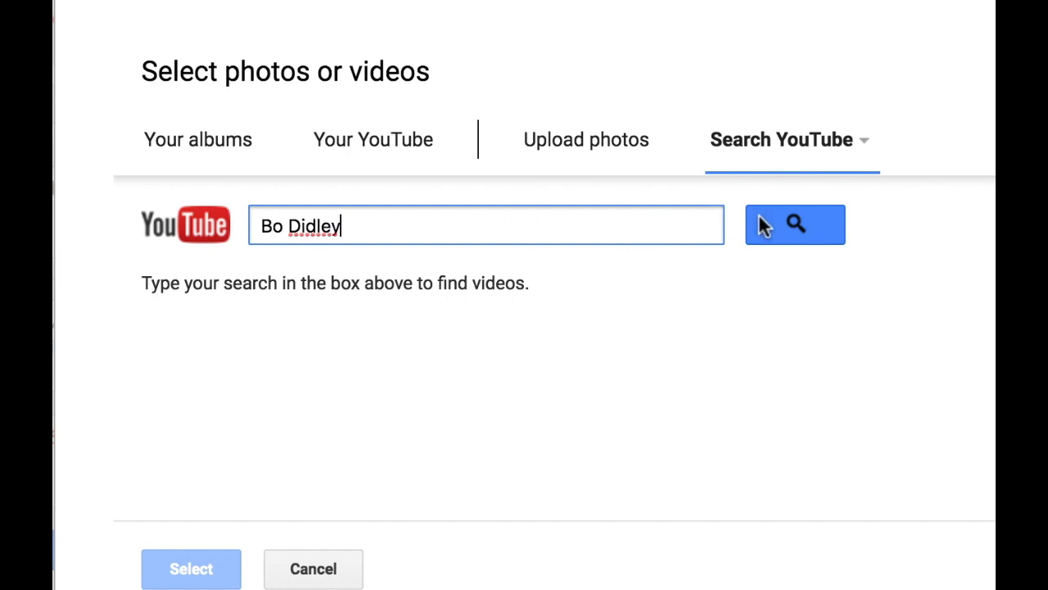
left_click(776, 224)
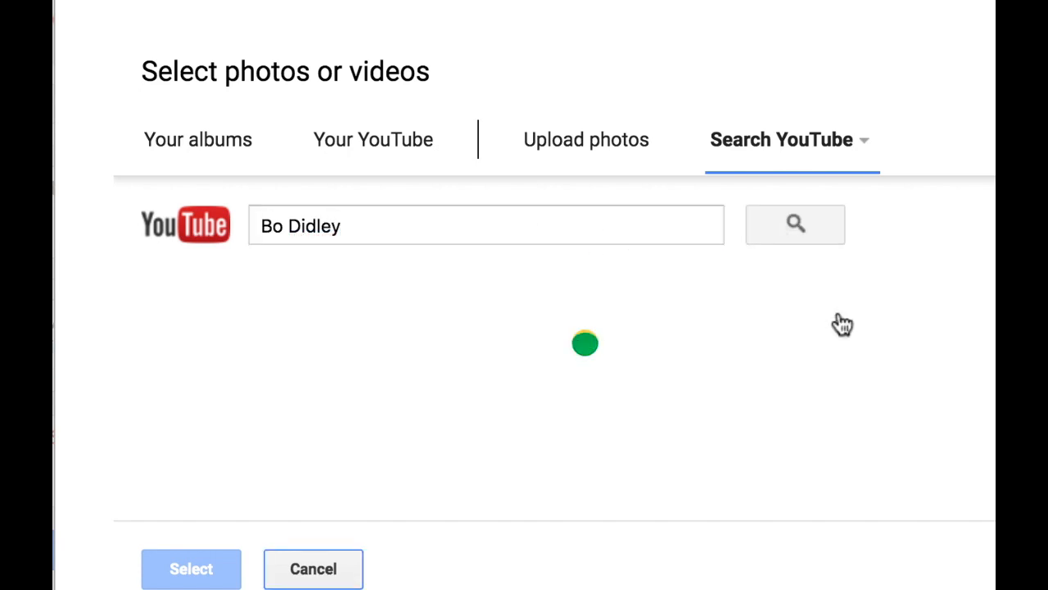
Step: Add the YouTube video "Bo Diddley - Bo Diddley (1955)" to the Chess Records location
scroll(754, 368, "down", 2)
scroll(753, 368, "up", 1)
scroll(761, 370, "down", 1)
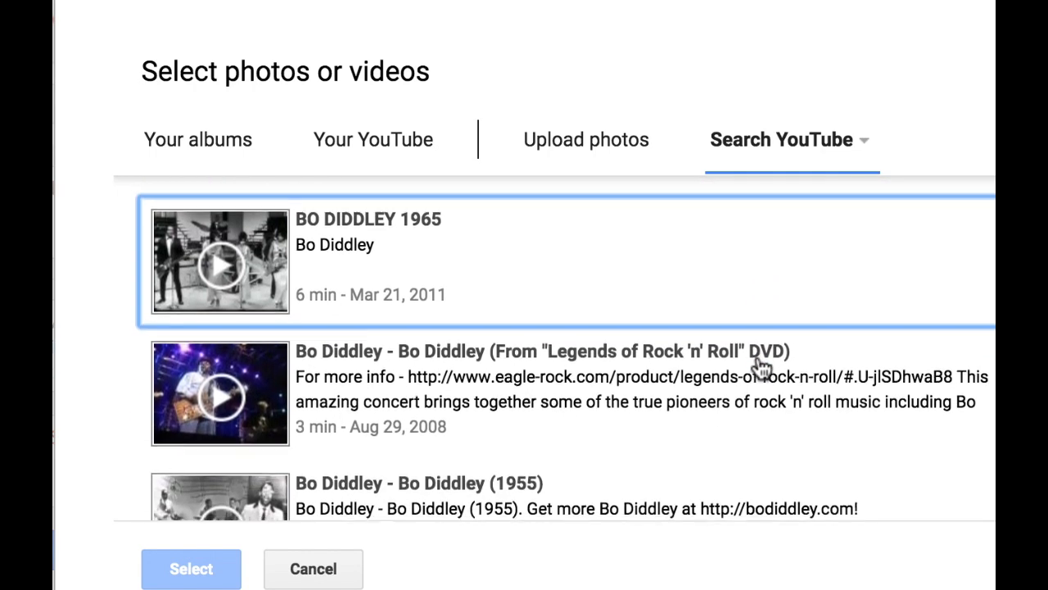
scroll(760, 367, "down", 2)
scroll(648, 408, "down", 1)
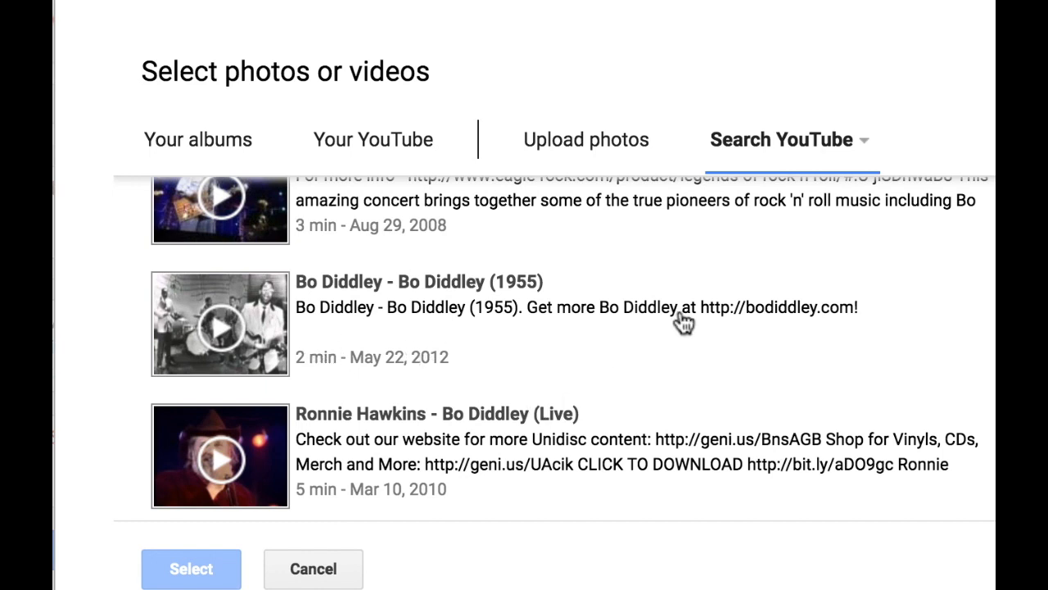
scroll(684, 322, "down", 1)
scroll(683, 323, "up", 1)
scroll(684, 323, "down", 1)
scroll(678, 322, "up", 1)
scroll(683, 320, "down", 1)
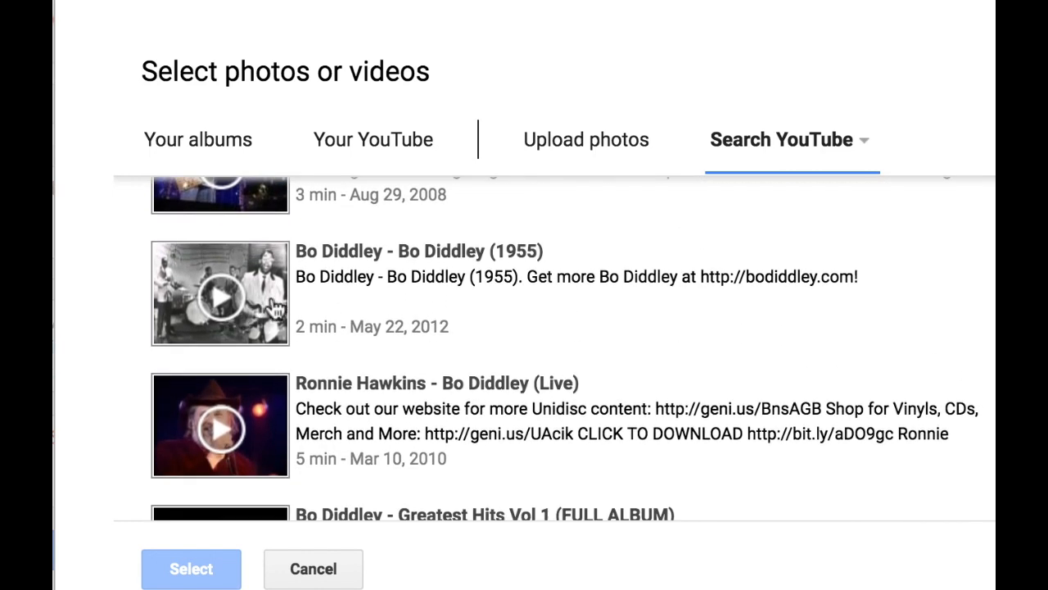
left_click(321, 300)
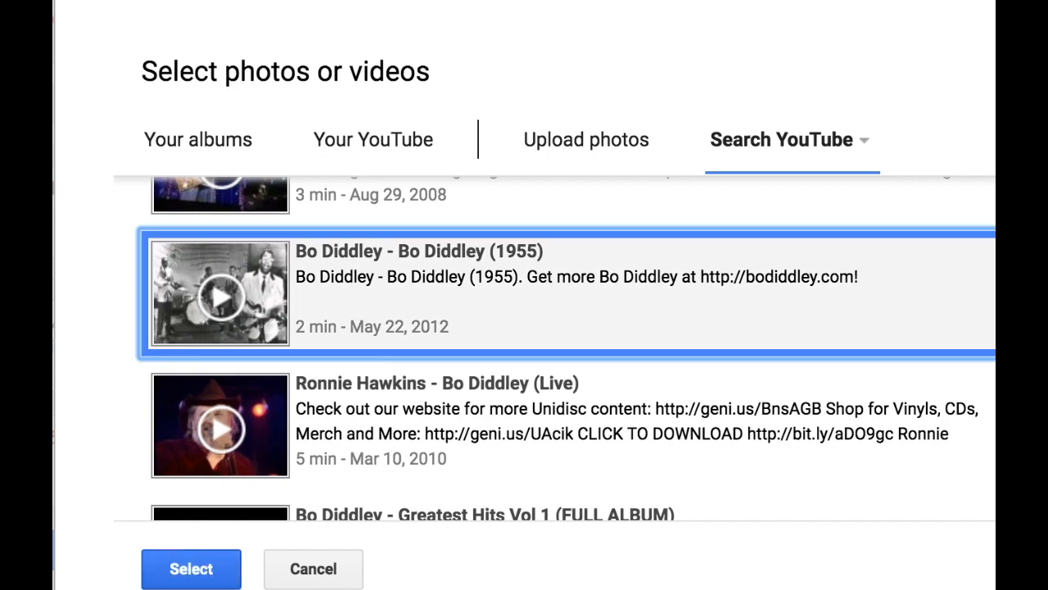
left_click(190, 569)
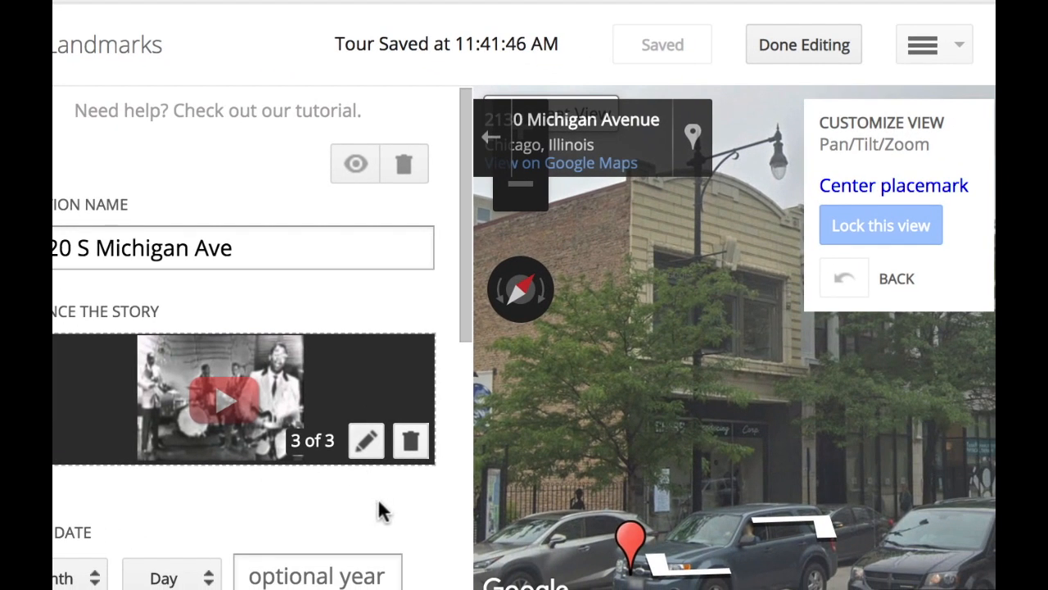
Step: Finish editing the tour and play it in full screen
left_click(810, 48)
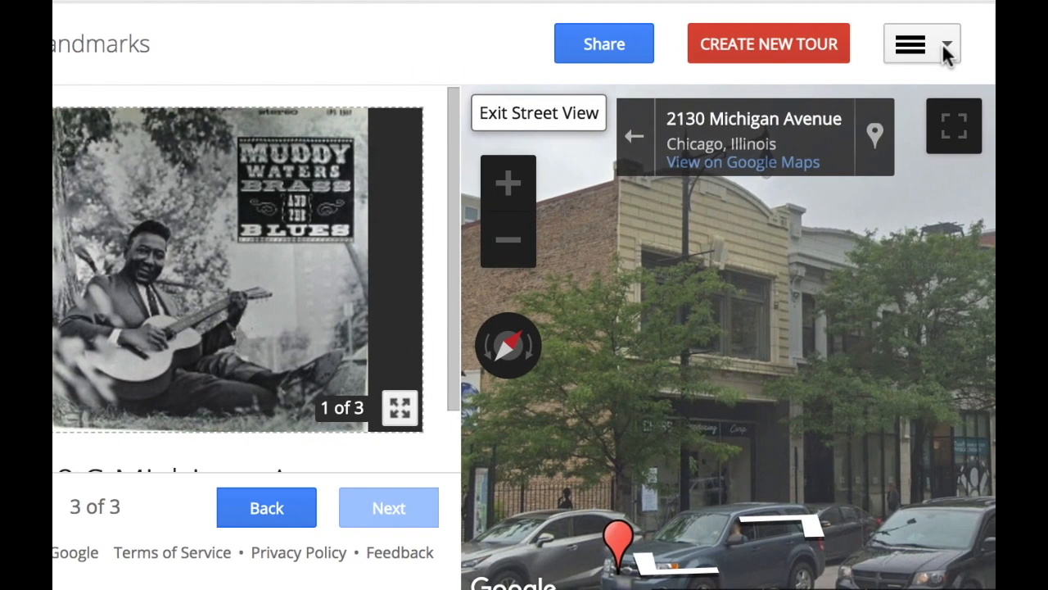
left_click(943, 46)
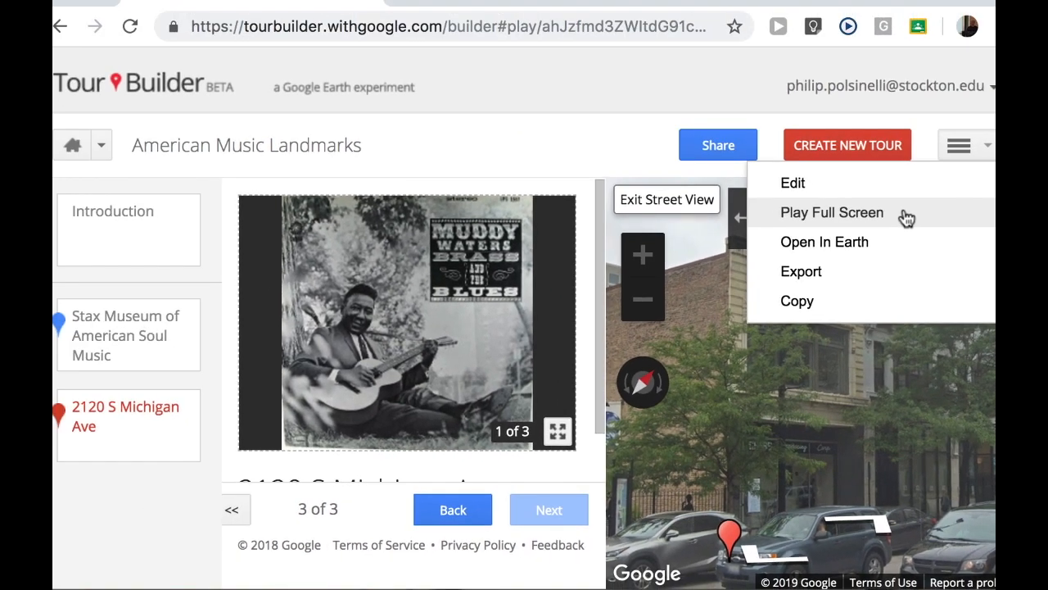
left_click(905, 214)
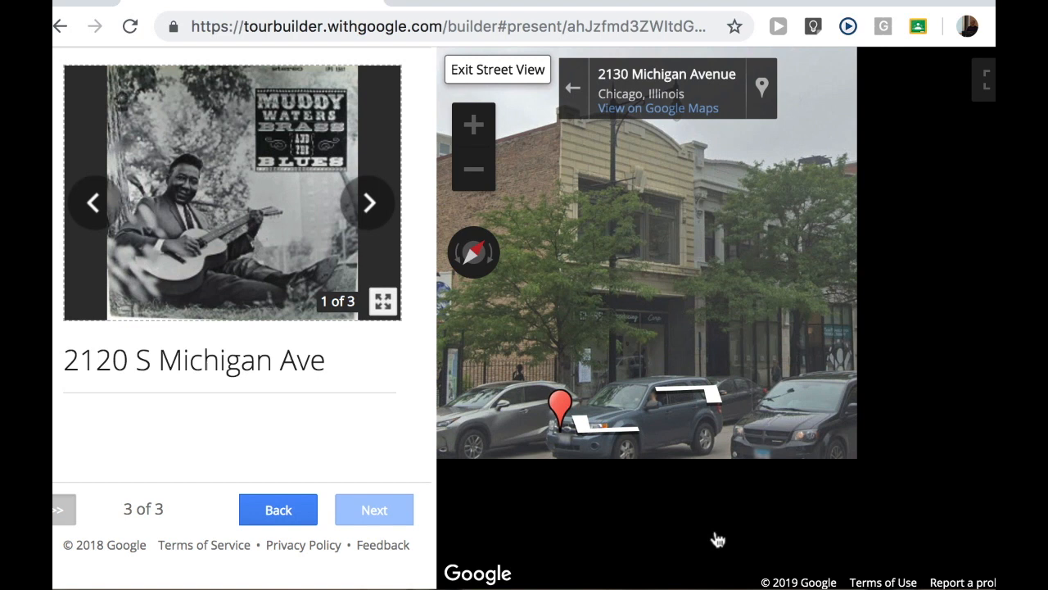
Step: Go back to the tour introduction, review each stop through to Chess Records and enlarge its Muddy Waters album photo
left_click(277, 509)
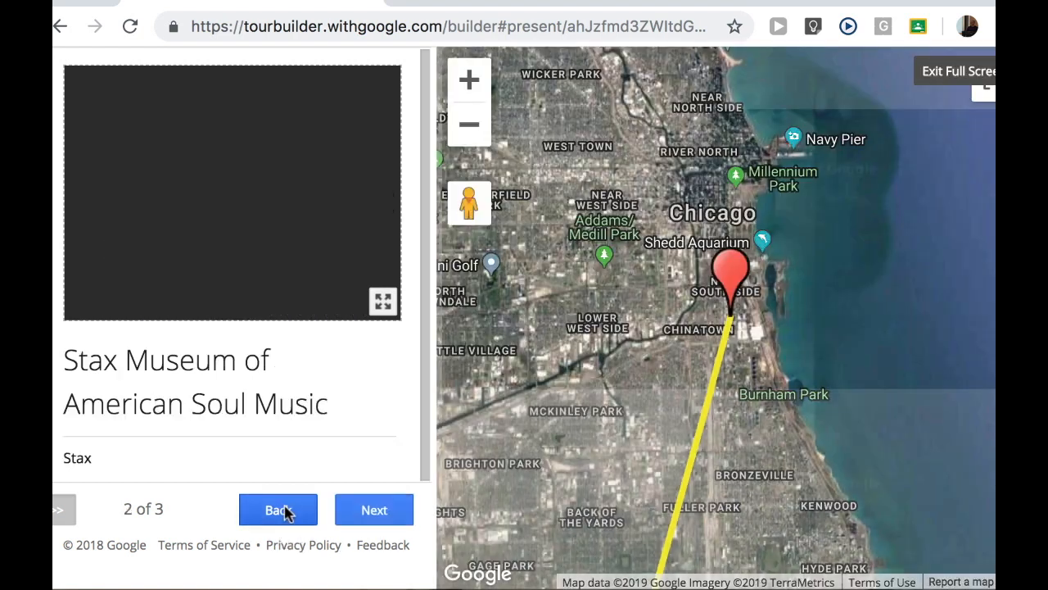
left_click(277, 509)
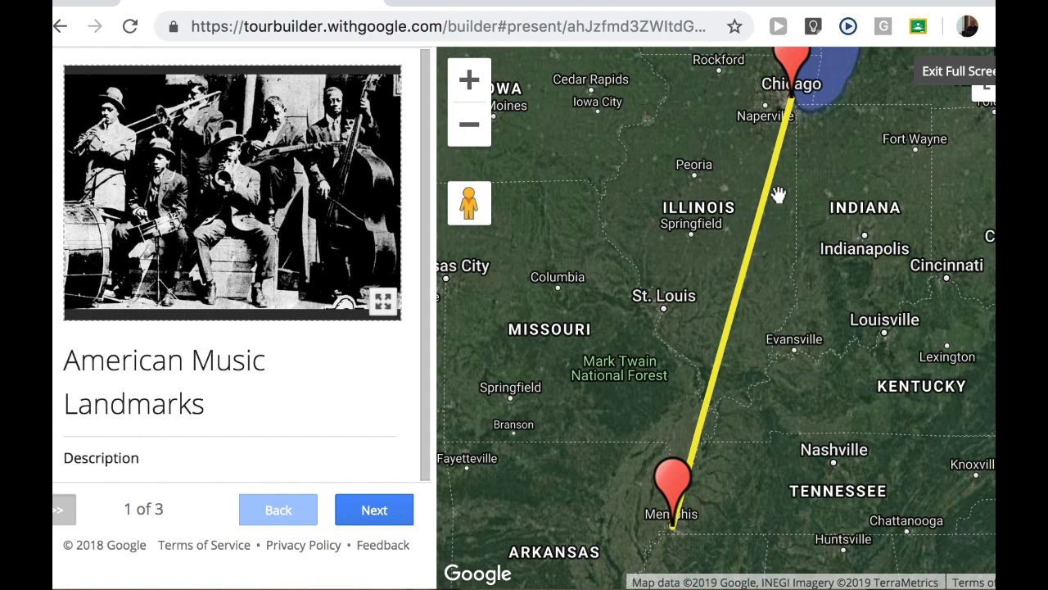
left_click(374, 510)
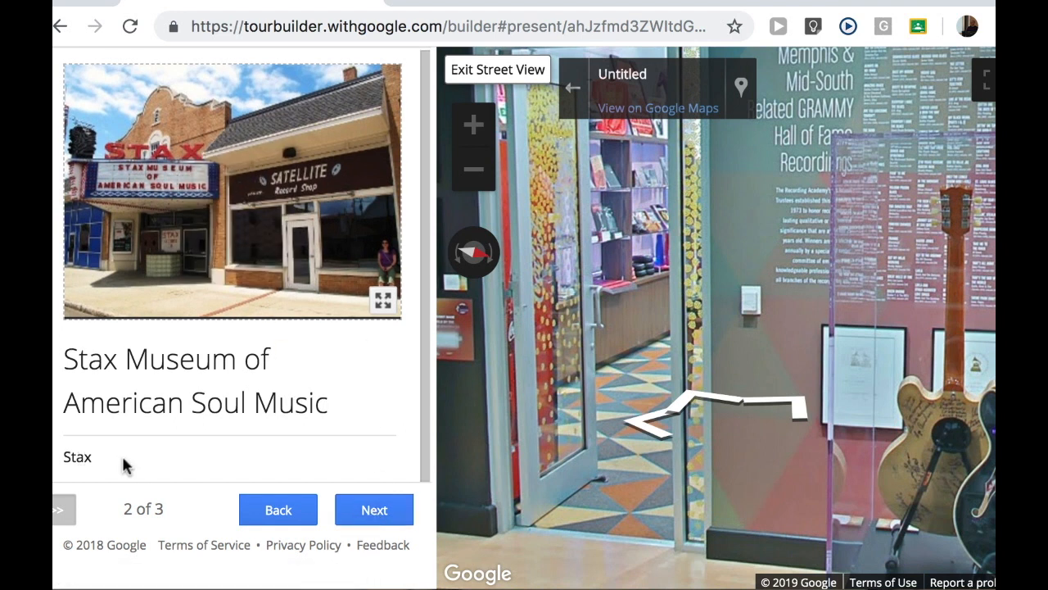
left_click(387, 514)
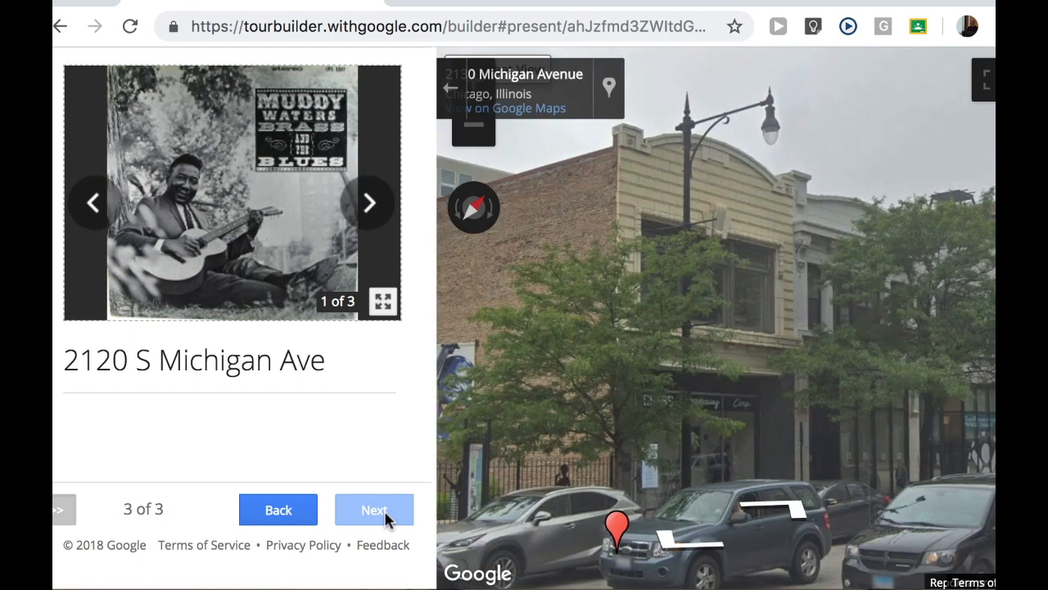
left_click(384, 303)
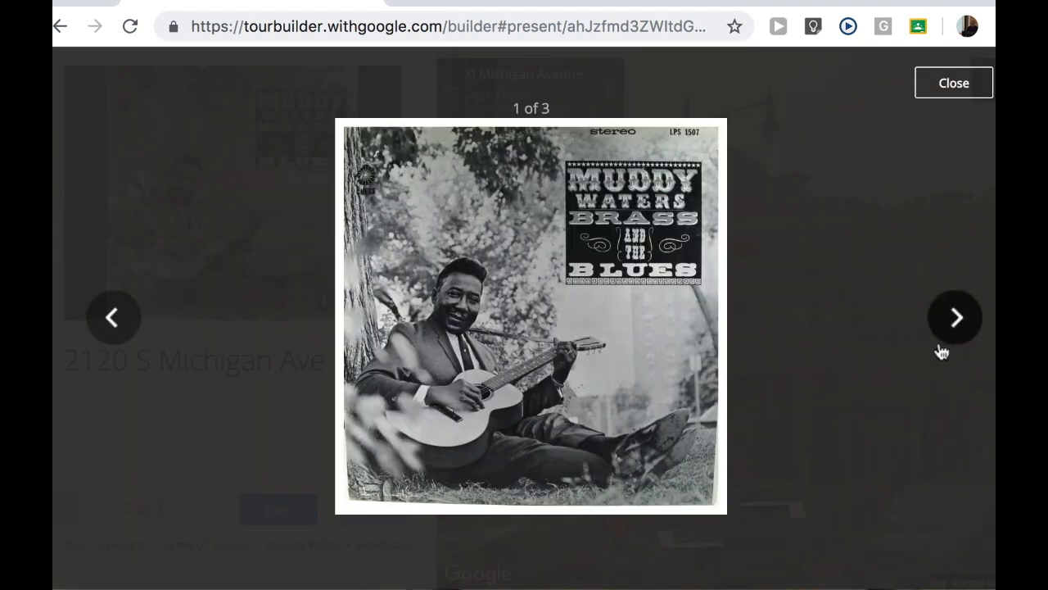
Step: View the remaining enlarged media of the Chess Records stop through the Bo Diddley video, and close the enlarged view
left_click(950, 321)
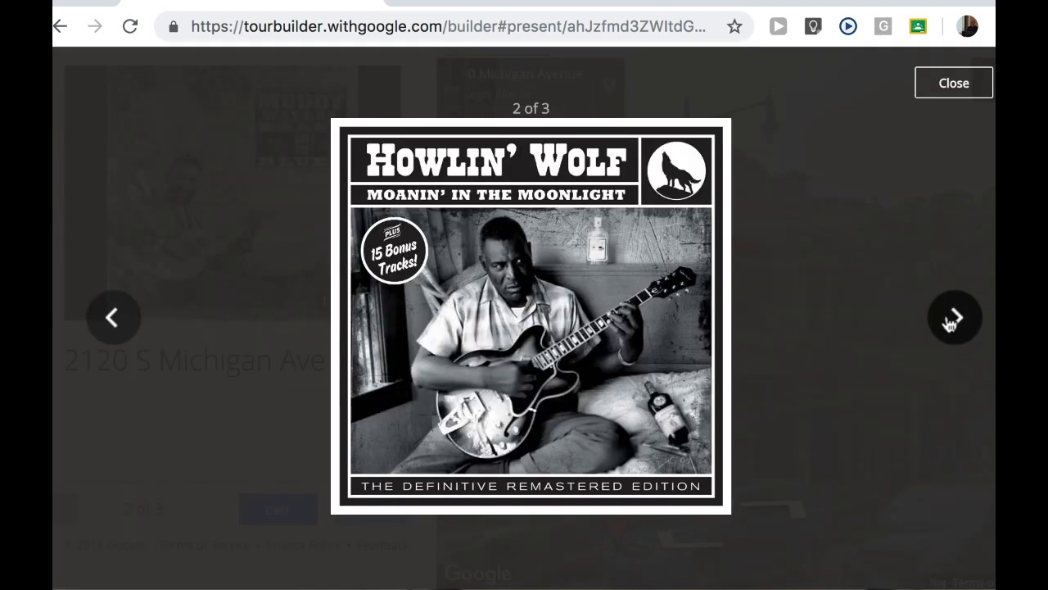
left_click(950, 321)
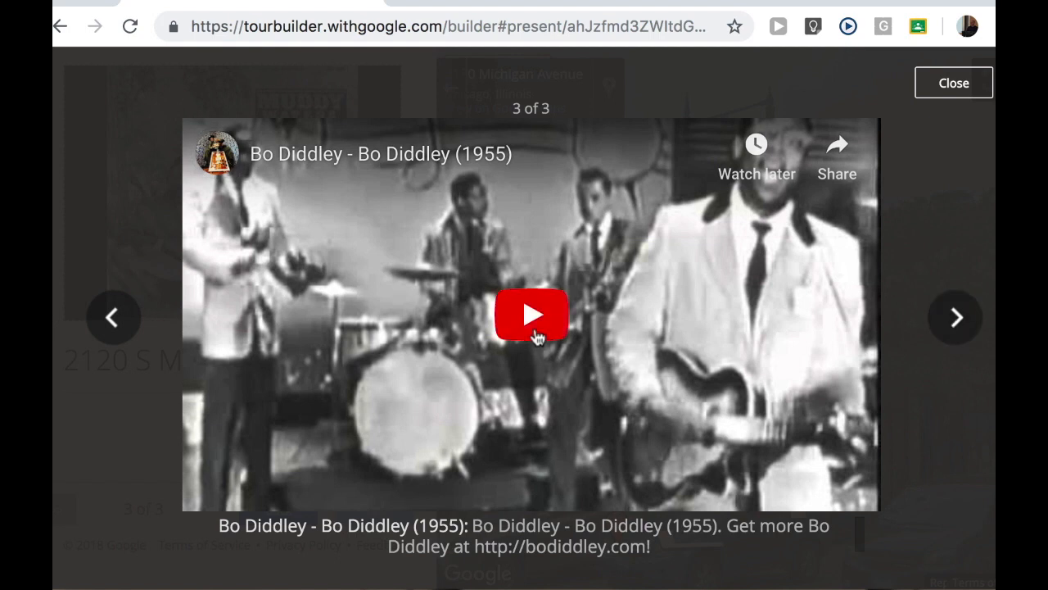
left_click(953, 84)
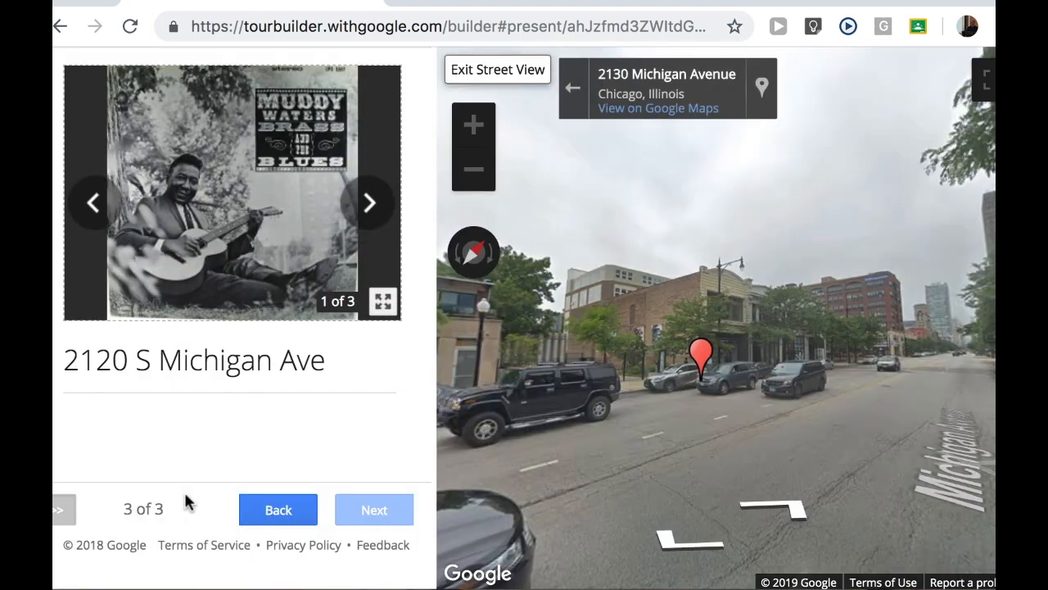
Step: Show the list of tour stops, return to the introduction and leave the full-screen view
left_click(64, 511)
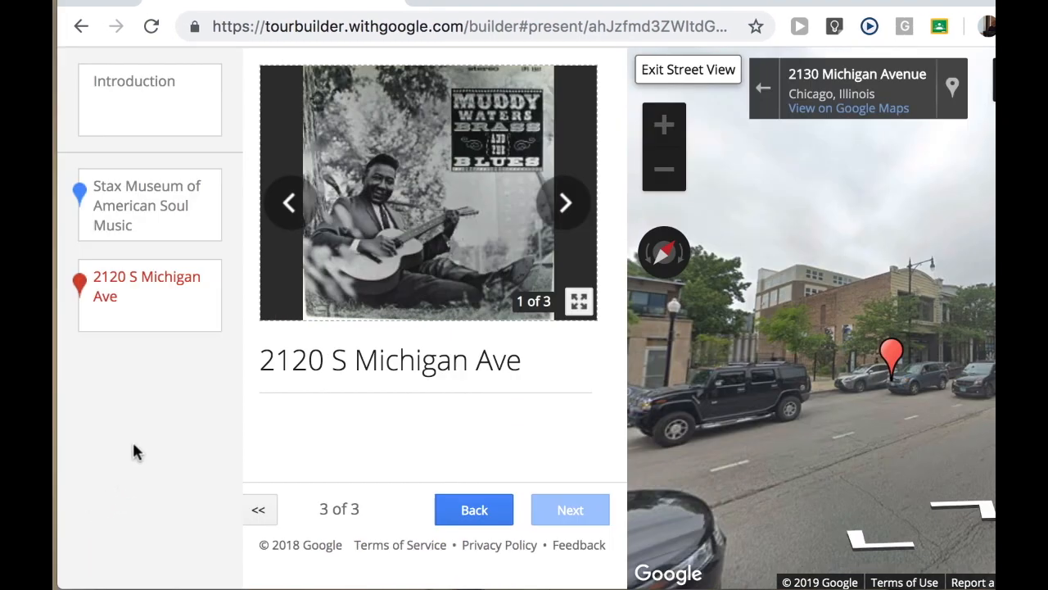
left_click(160, 127)
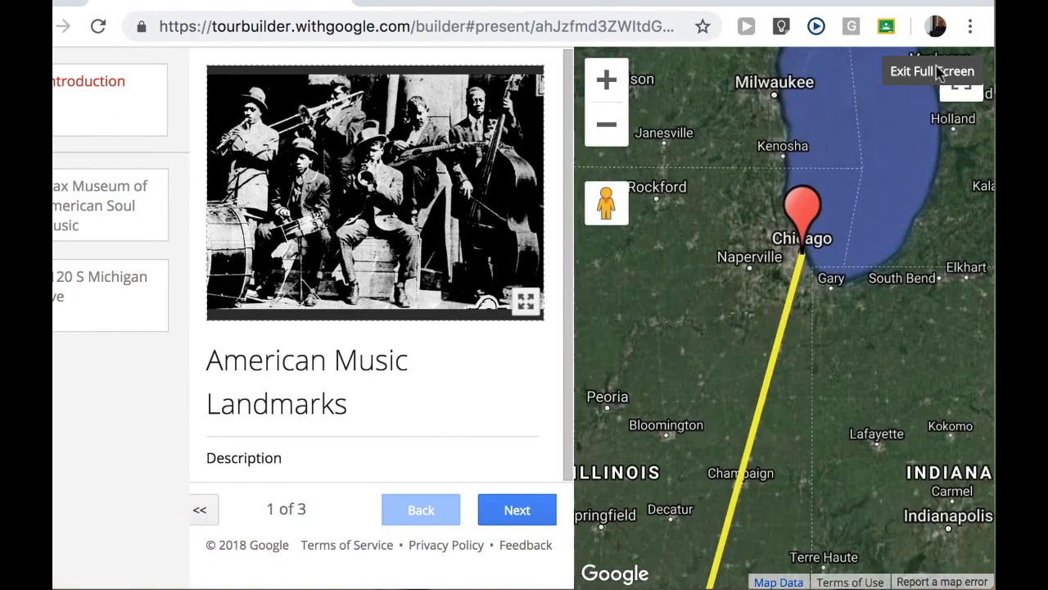
left_click(939, 74)
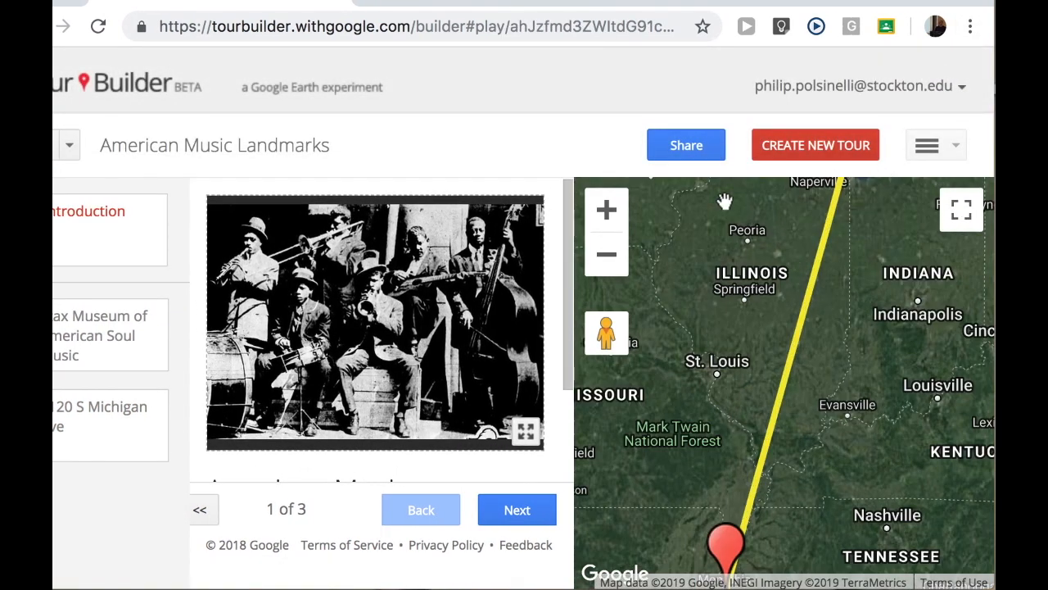
Step: Change the tour's sharing visibility to "Anyone who has the link", save it and finish the sharing settings
left_click(693, 148)
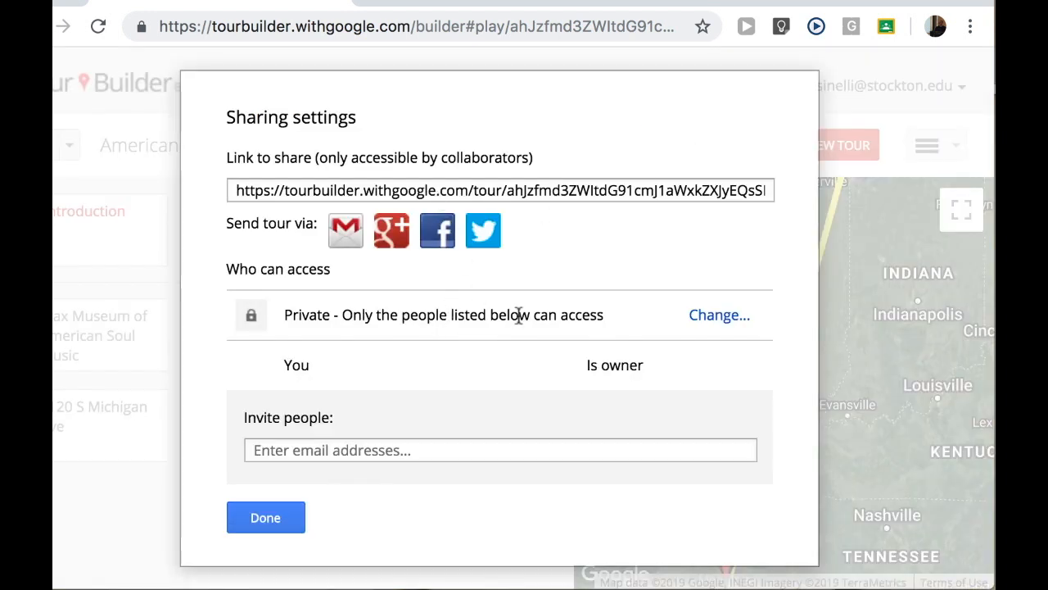
left_click(708, 318)
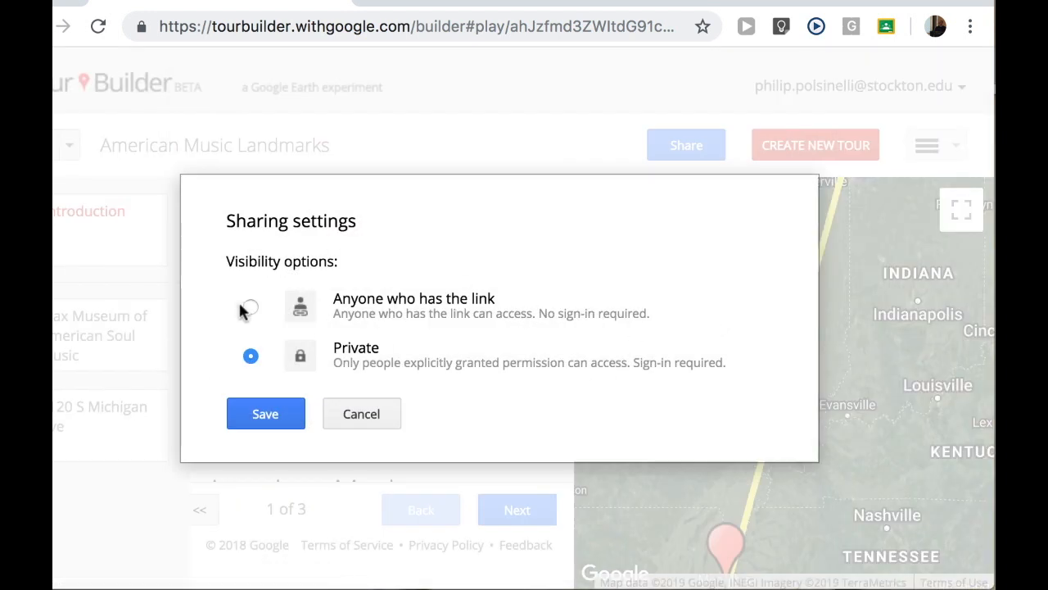
left_click(251, 307)
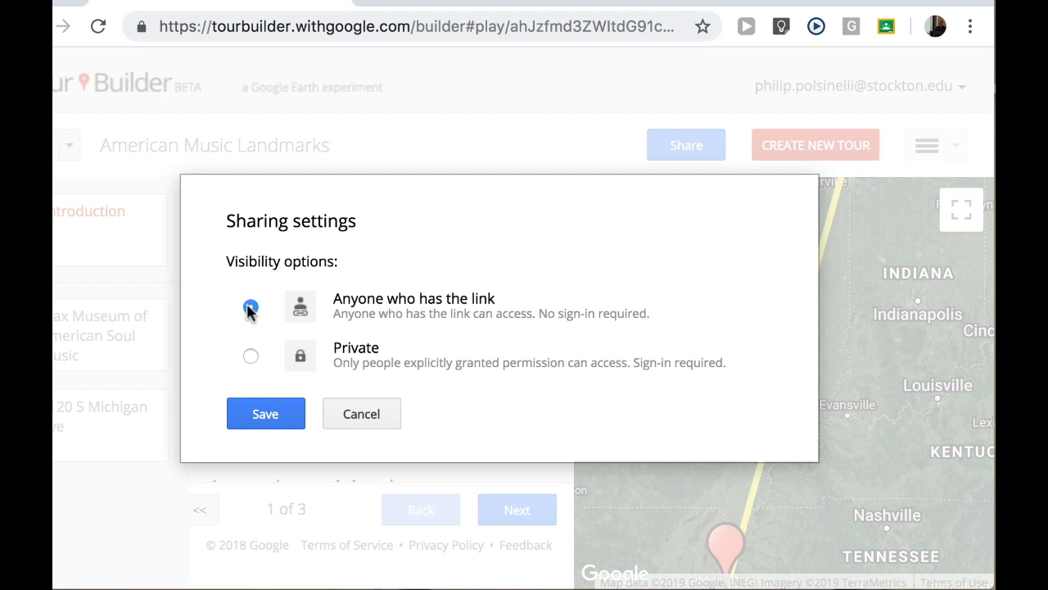
left_click(270, 414)
left_click(265, 520)
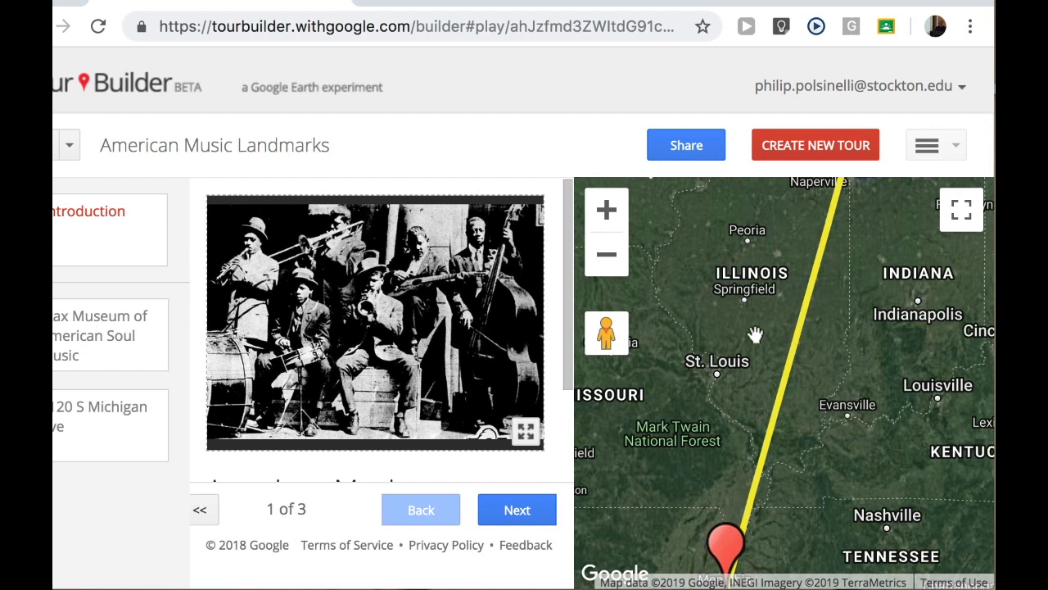
Step: Reopen the tour's sharing settings, select the whole link to share and close the settings
left_click(686, 144)
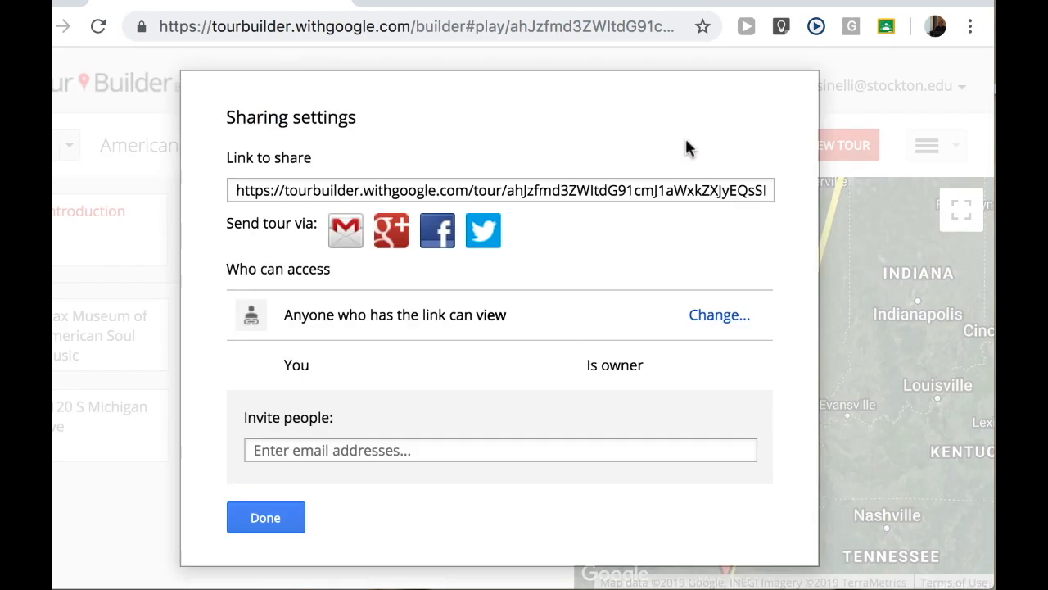
left_click(669, 190)
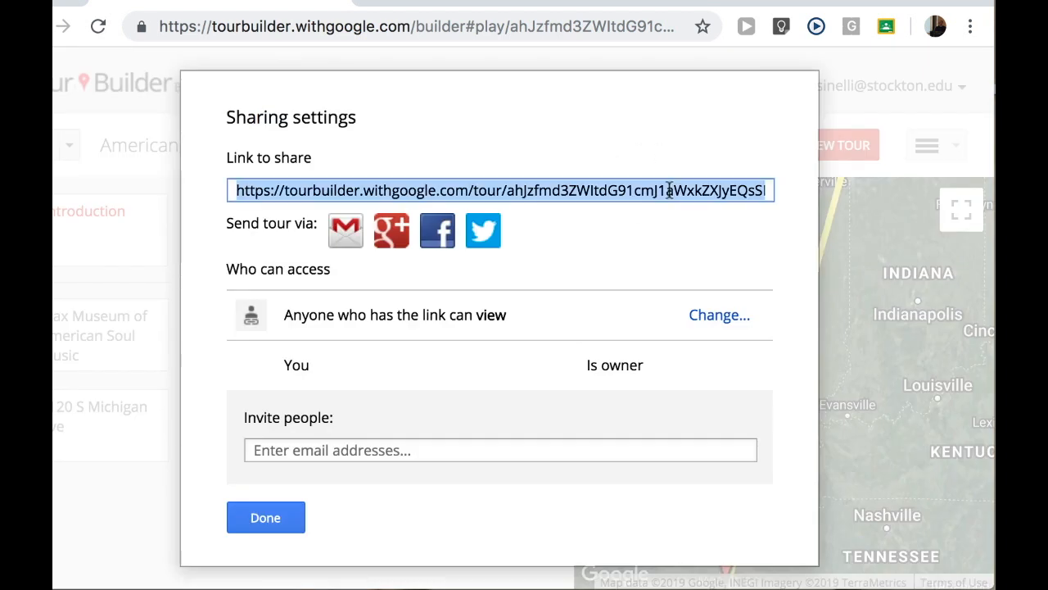
left_click(283, 526)
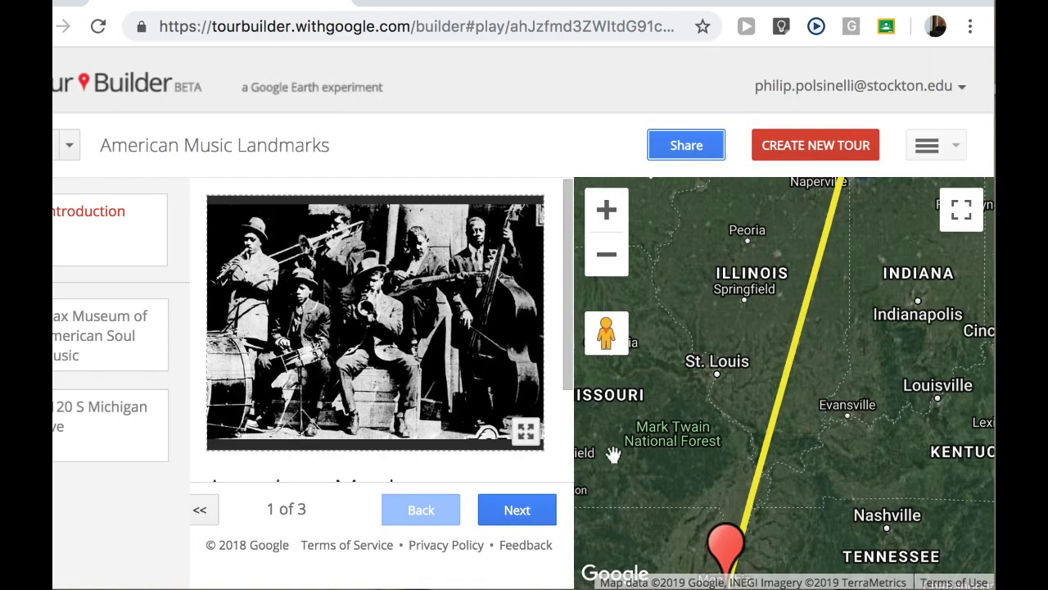